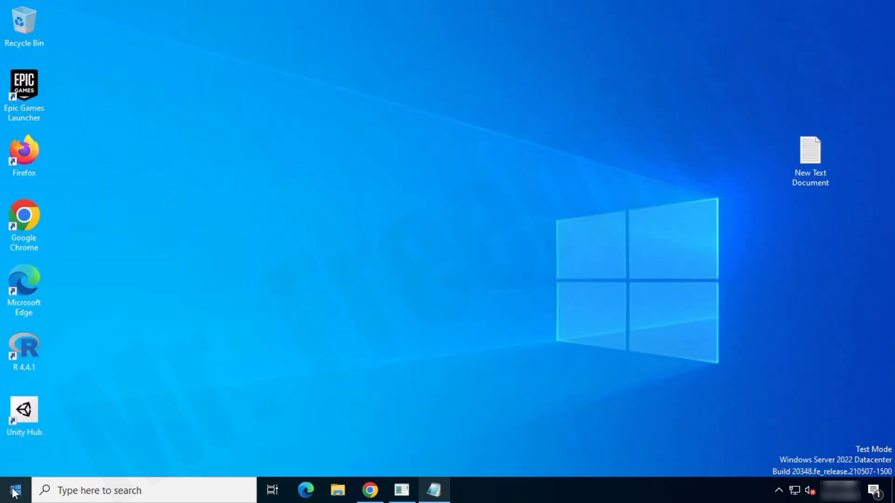
Launch Excel and check on its Account page that Office LTSC Professional Plus 2024 is activated
left_click(14, 489)
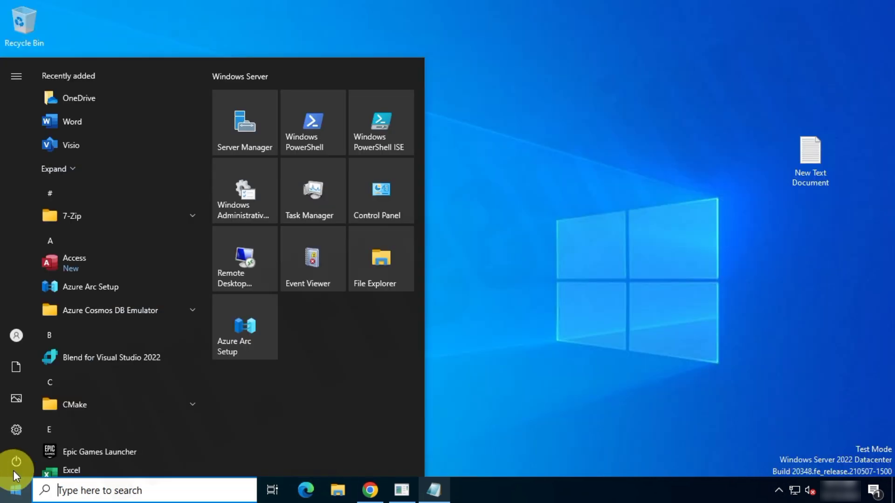
left_click(75, 169)
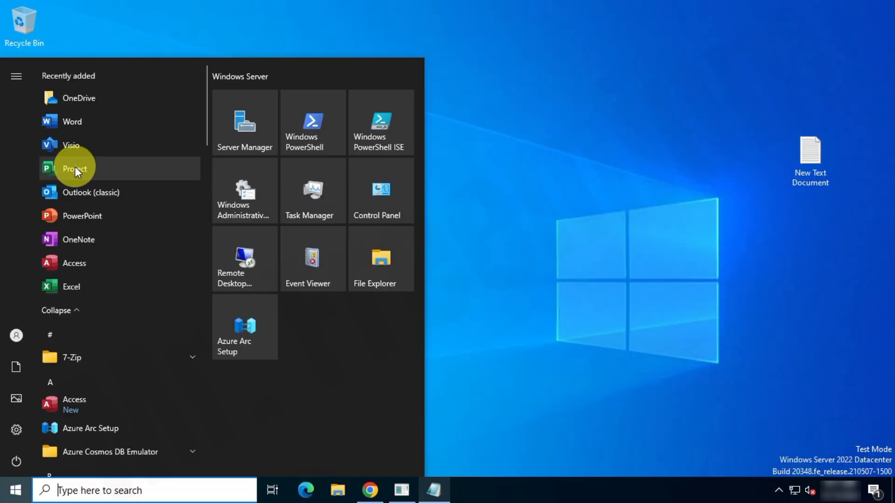
left_click(89, 286)
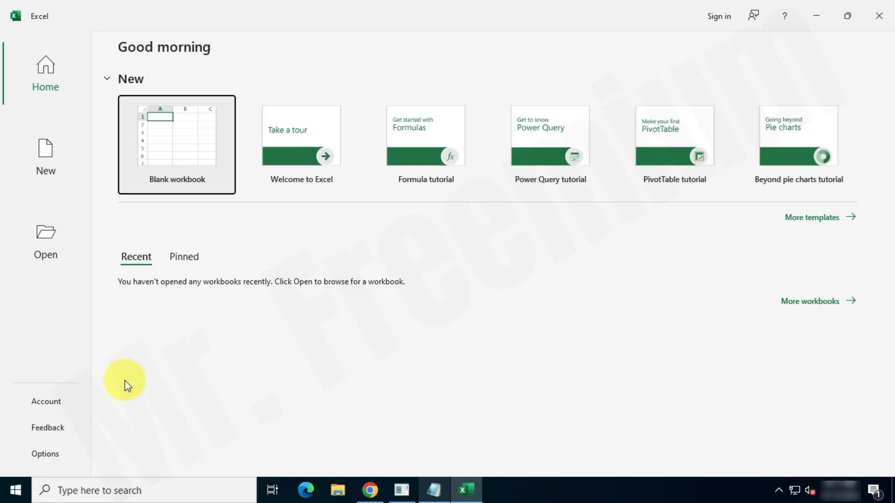
left_click(55, 407)
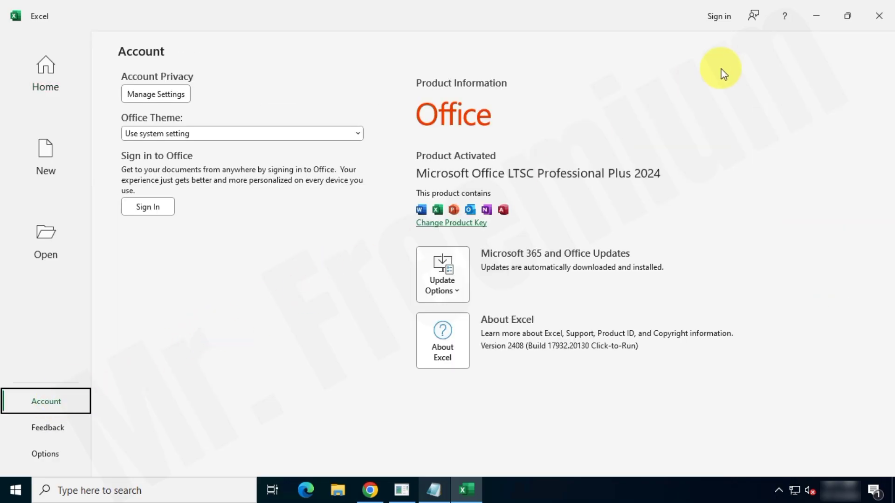
left_click(816, 16)
Launch Word and confirm its Account page shows Office LTSC Professional Plus 2024 activated, Version 2408
left_click(11, 491)
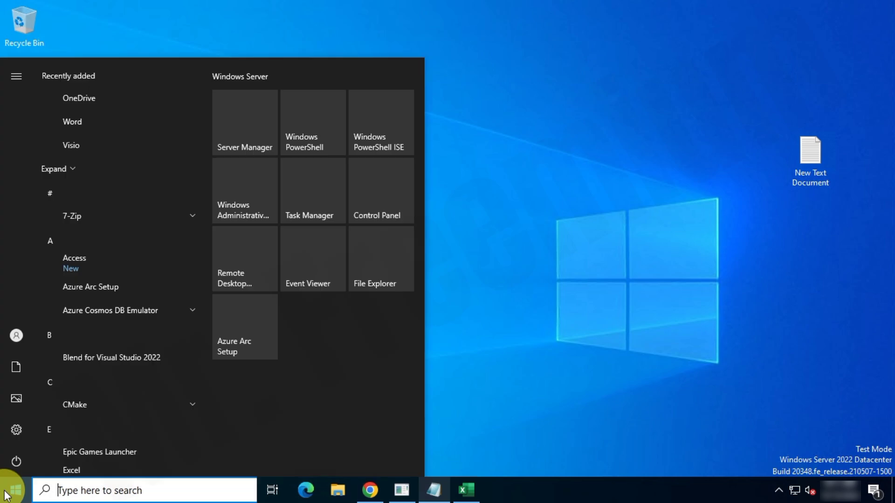
left_click(76, 169)
left_click(87, 125)
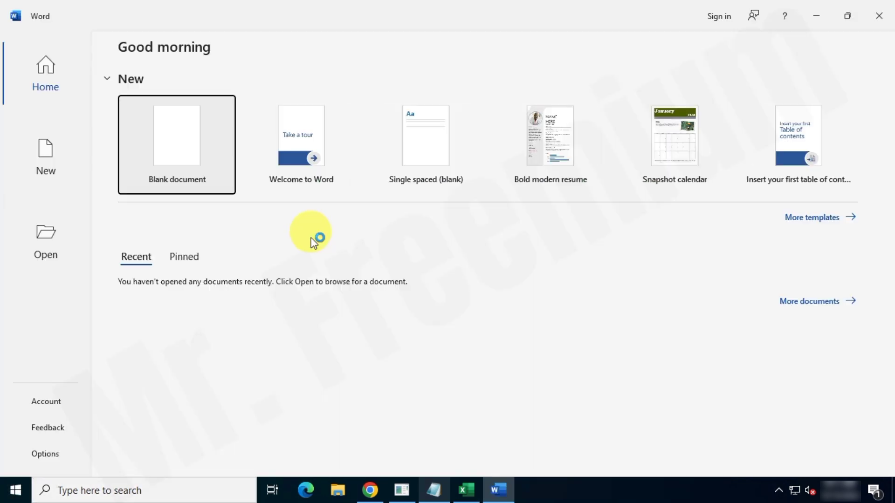
left_click(60, 401)
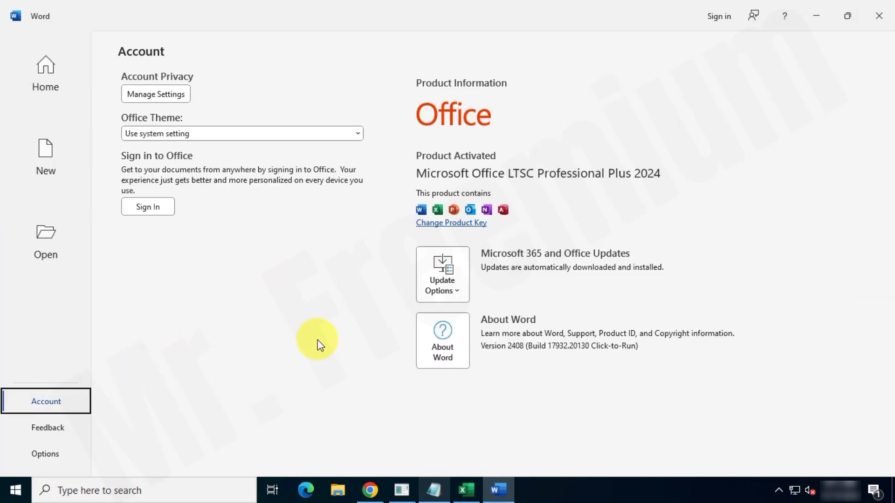
Launch Project and check its Account page shows Project Professional 2024 as Product Activated
left_click(816, 16)
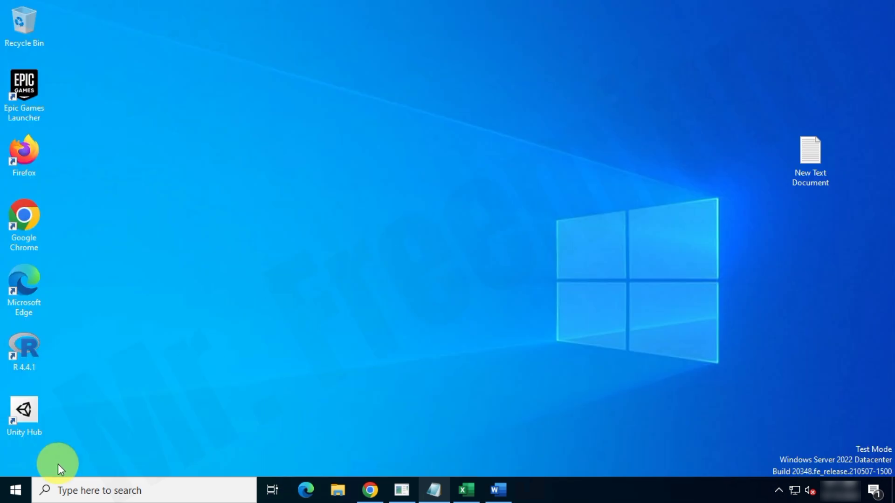
left_click(16, 489)
left_click(77, 165)
left_click(98, 166)
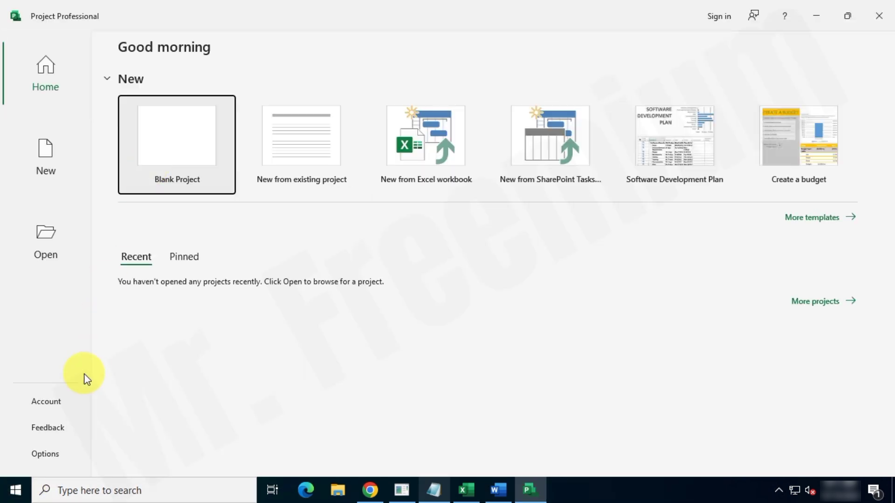
left_click(61, 404)
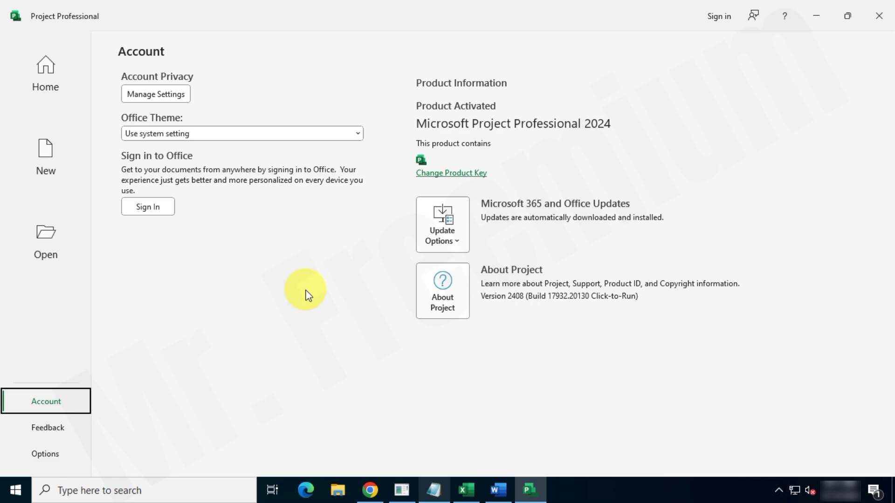
left_click(816, 16)
Launch Visio, accept the default theme, and confirm Visio LTSC Professional 2024 is activated
left_click(15, 489)
left_click(74, 162)
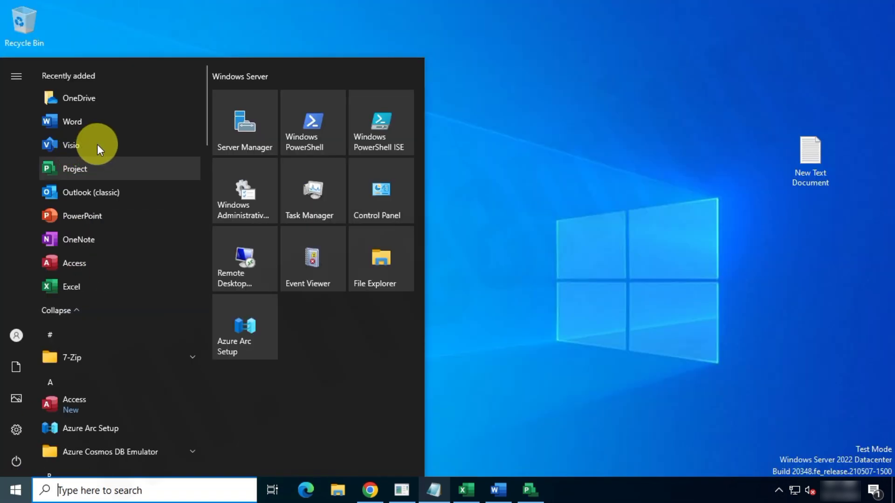
left_click(81, 146)
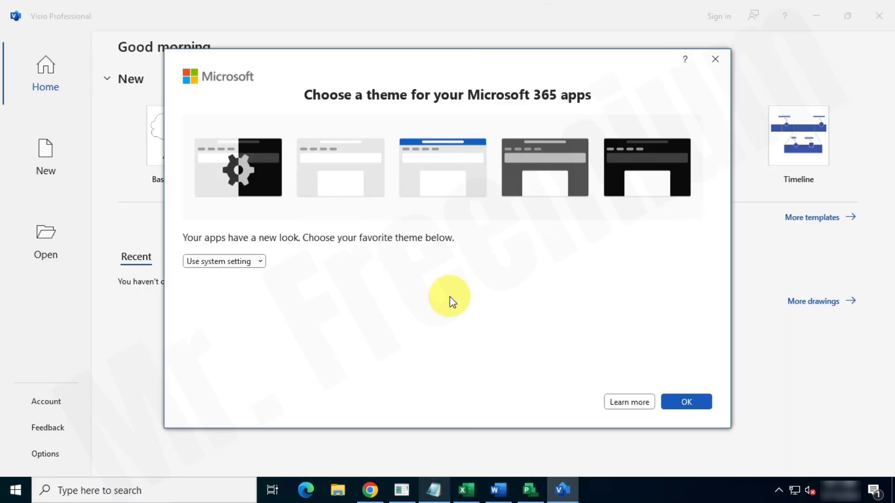
left_click(691, 402)
left_click(56, 403)
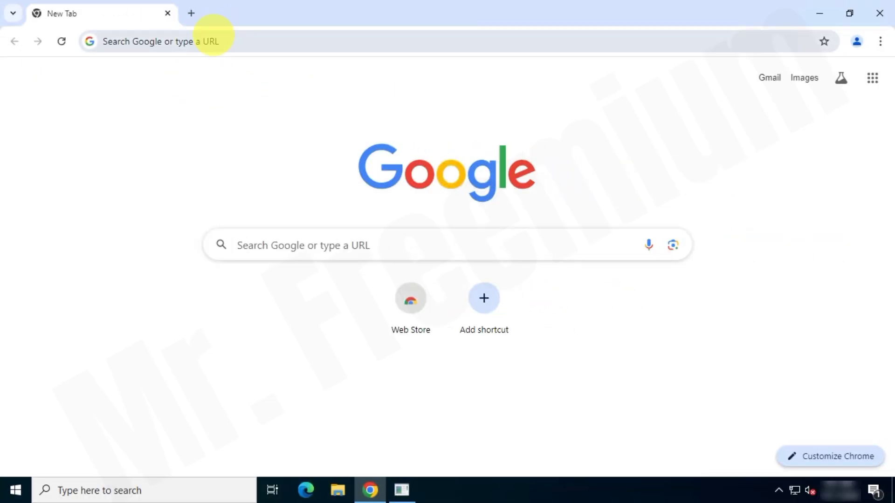
Google 'office config' and open the Microsoft 365 Apps admin center result at config.office.com
left_click(210, 38)
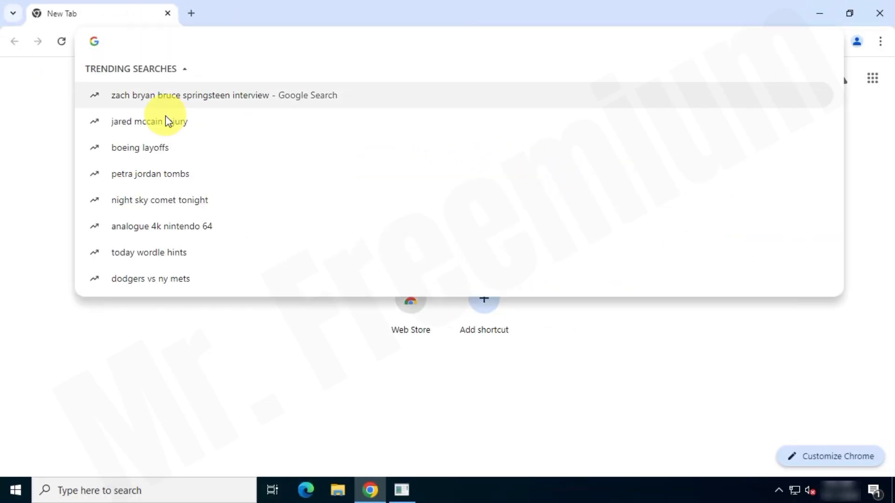
type("office co")
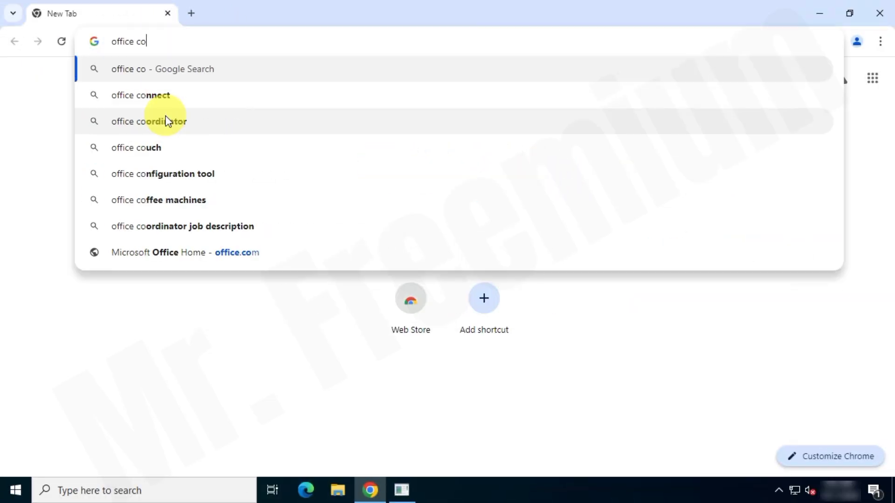
type("nfig")
key("BackSpace")
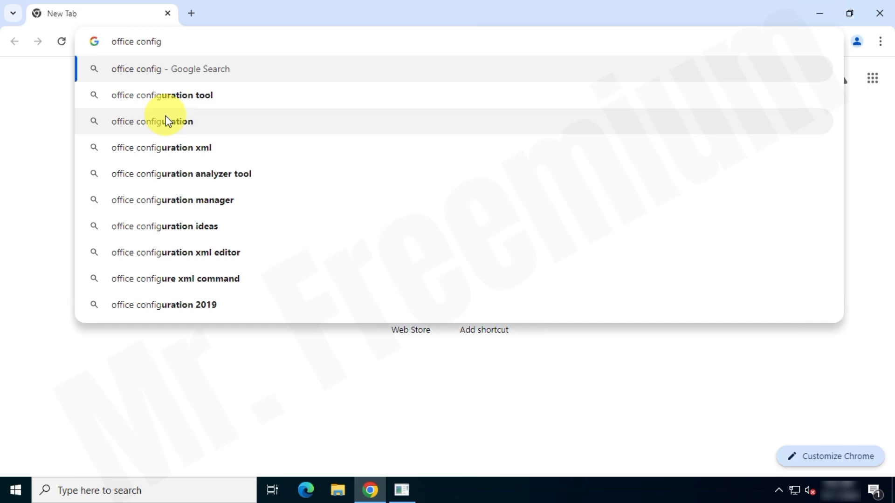
key("Return")
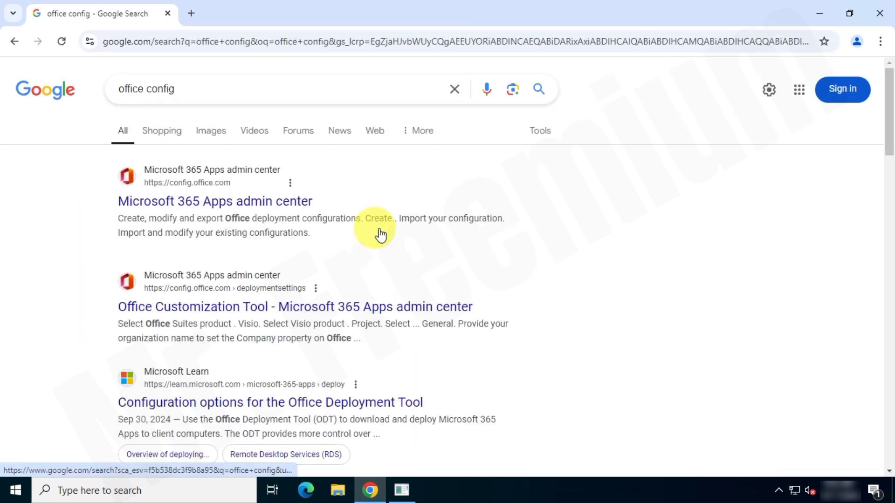
left_click(301, 201)
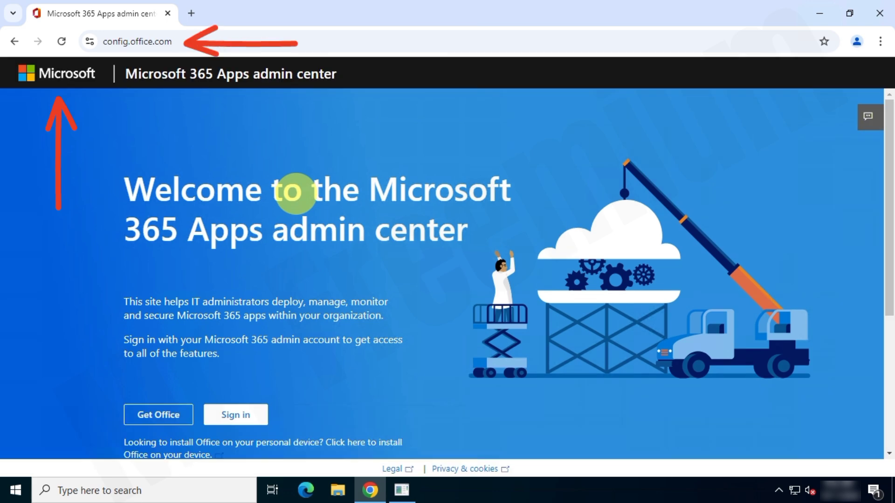
Create a new configuration under 'Continue without signing in' to reach Deployment settings
left_click_drag(122, 182, 459, 230)
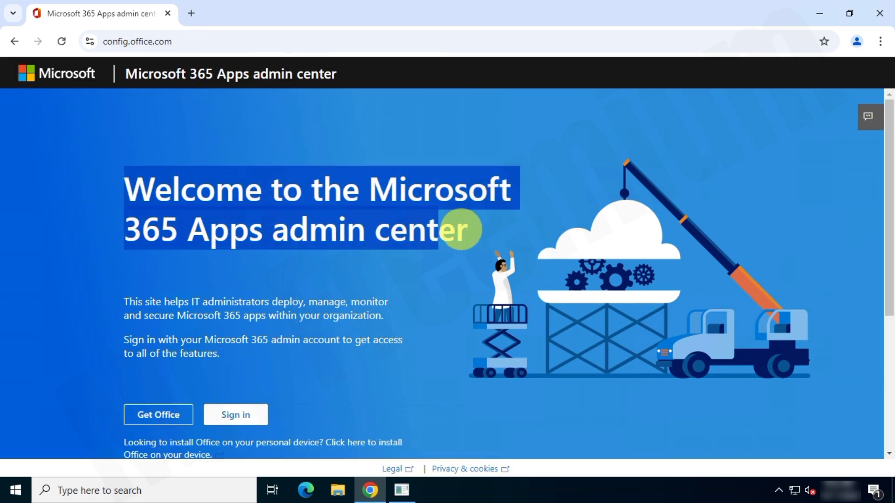
left_click(395, 281)
scroll(399, 267, "down", 5)
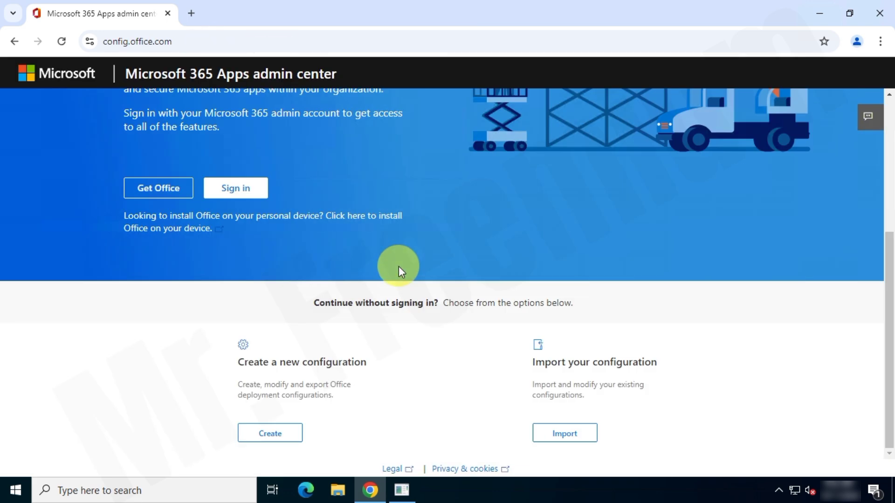
left_click_drag(244, 362, 391, 361)
left_click(430, 367)
left_click(289, 434)
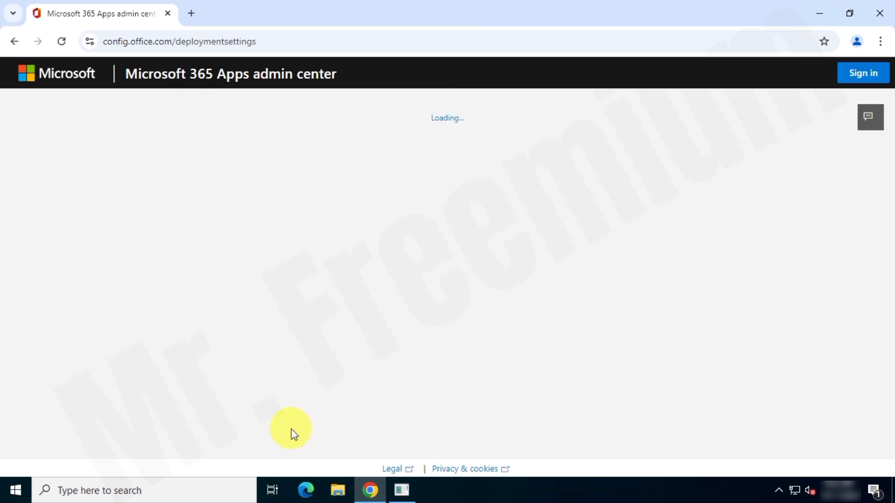
left_click_drag(19, 109, 301, 128)
left_click(298, 129)
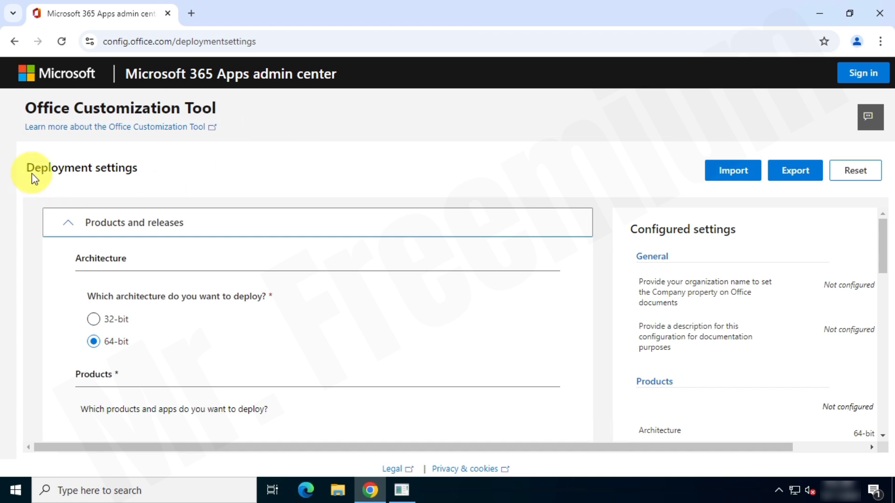
Choose Office LTSC Professional Plus 2024 - Volume License as the Office suite product
triple_click(182, 161)
left_click(192, 170)
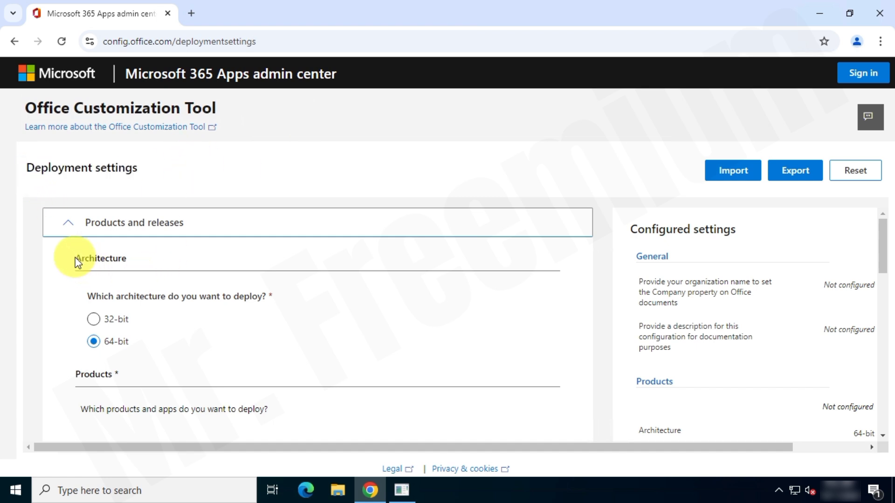
left_click_drag(75, 259, 178, 251)
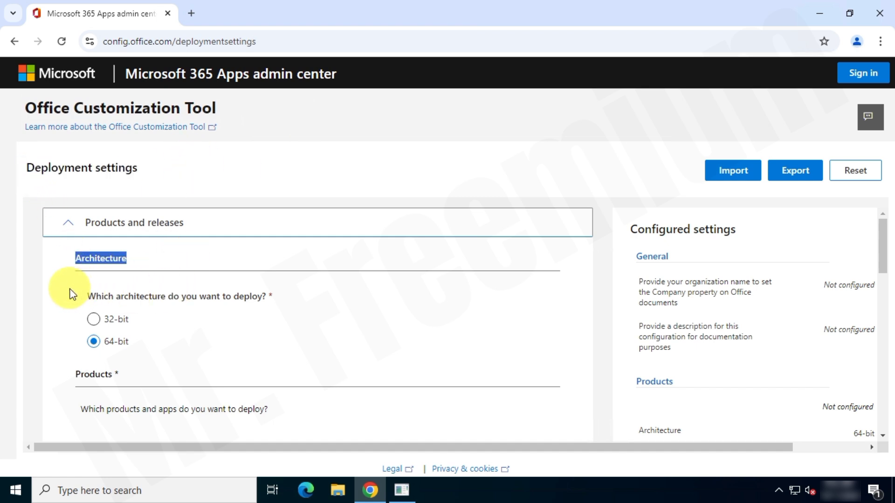
left_click(73, 308)
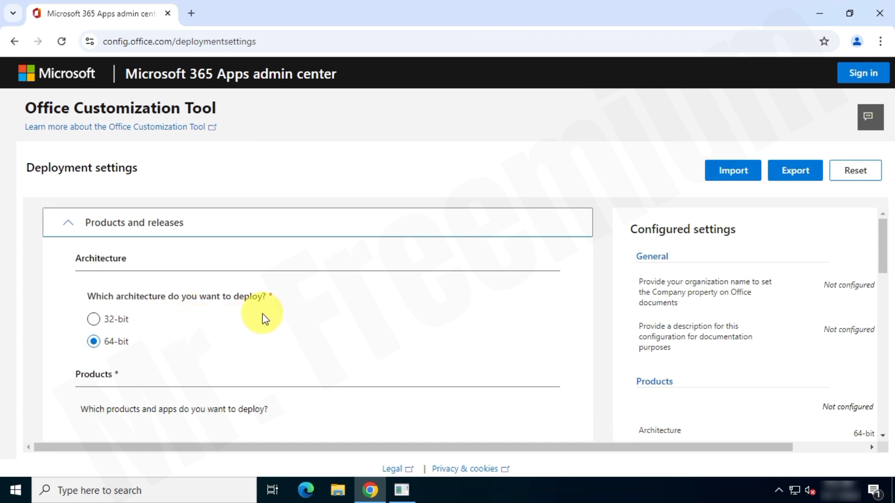
scroll(263, 318, "down", 3)
left_click_drag(65, 235, 174, 252)
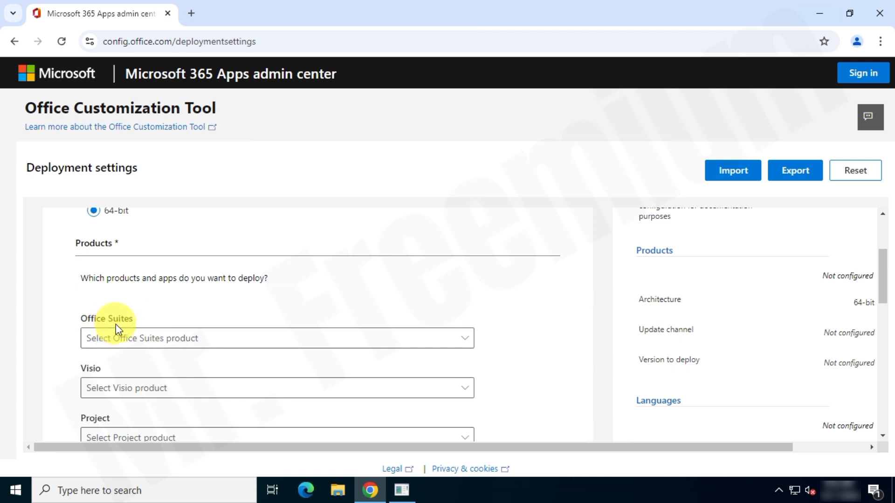
left_click(445, 343)
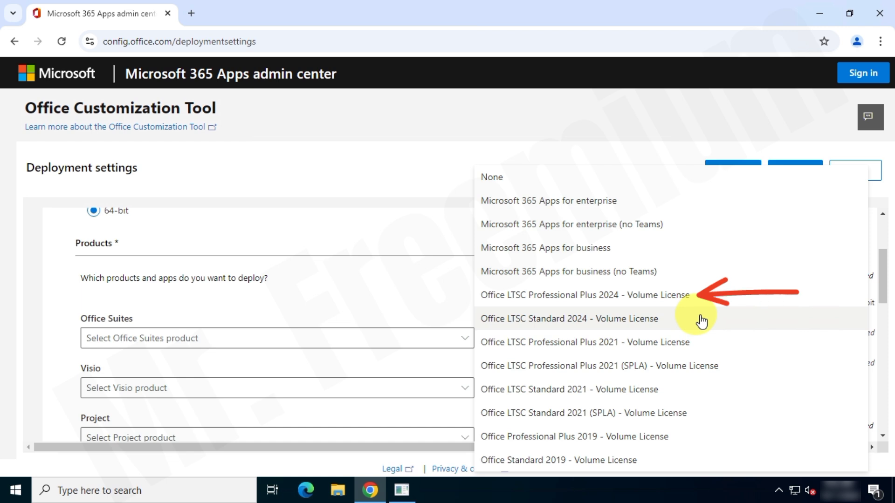
left_click(698, 298)
Add Visio LTSC Professional 2024 - Volume License as the Visio product
scroll(536, 335, "down", 1)
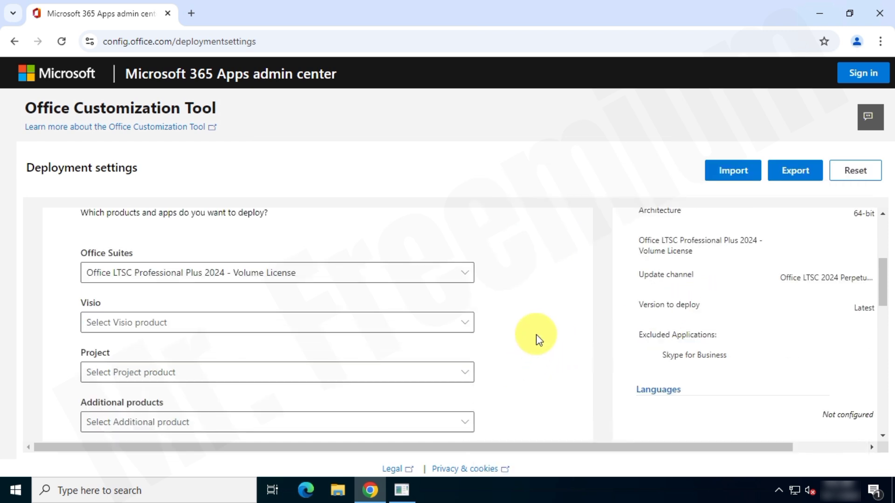
left_click(464, 330)
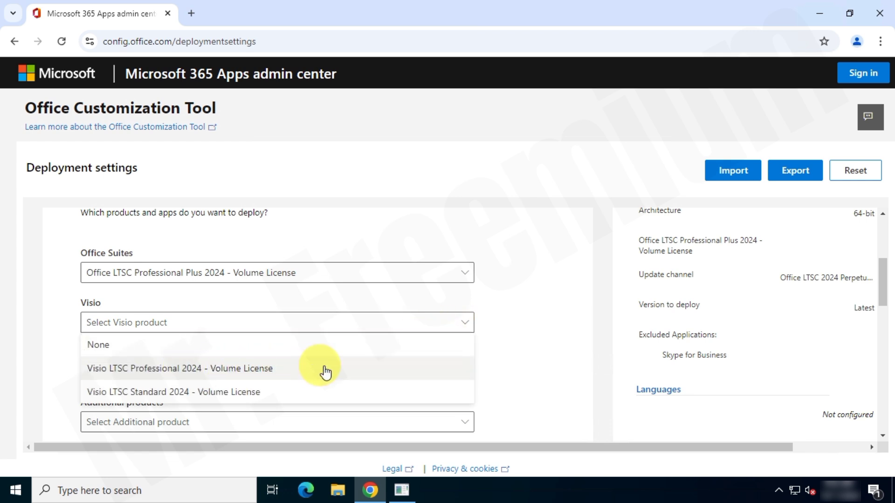
left_click(347, 374)
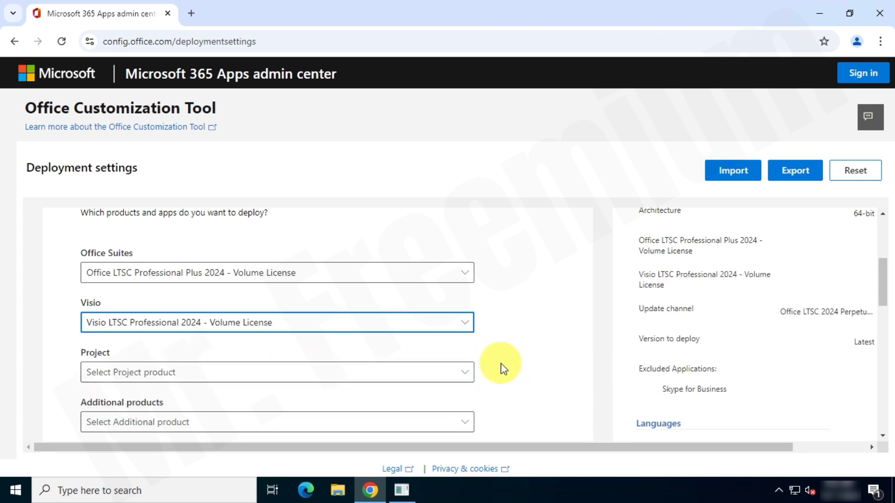
Select Project Professional 2024 - Volume License as the Project product
scroll(543, 355, "down", 1)
left_click(436, 306)
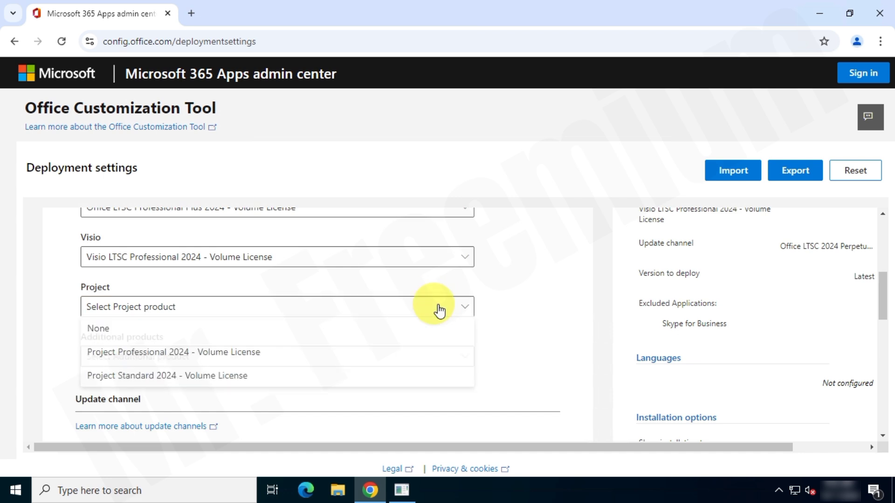
left_click(315, 358)
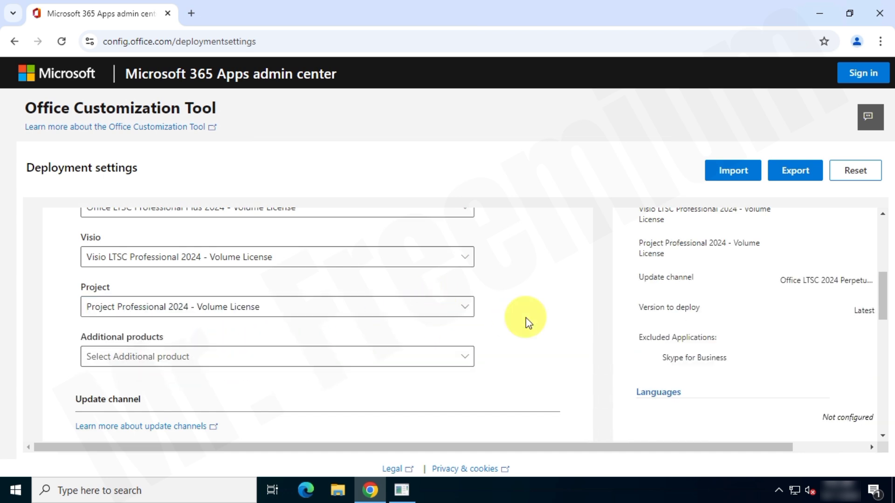
scroll(561, 320, "down", 2)
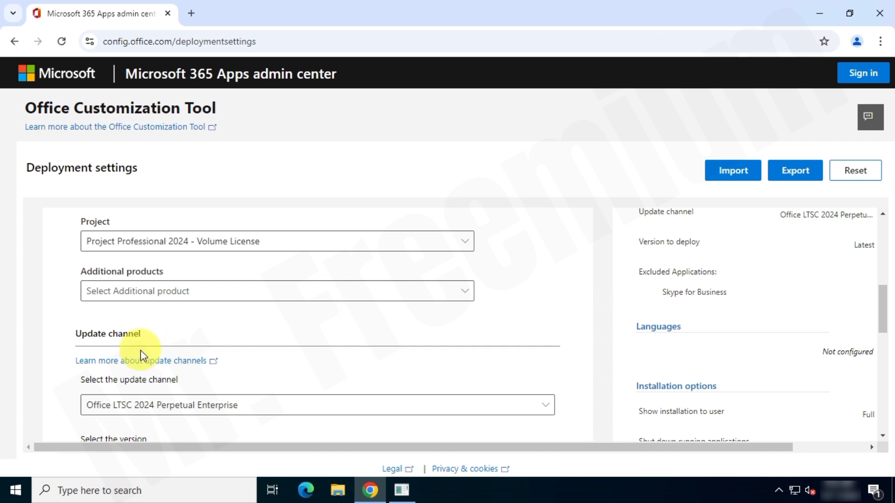
left_click_drag(76, 334, 312, 340)
left_click(312, 340)
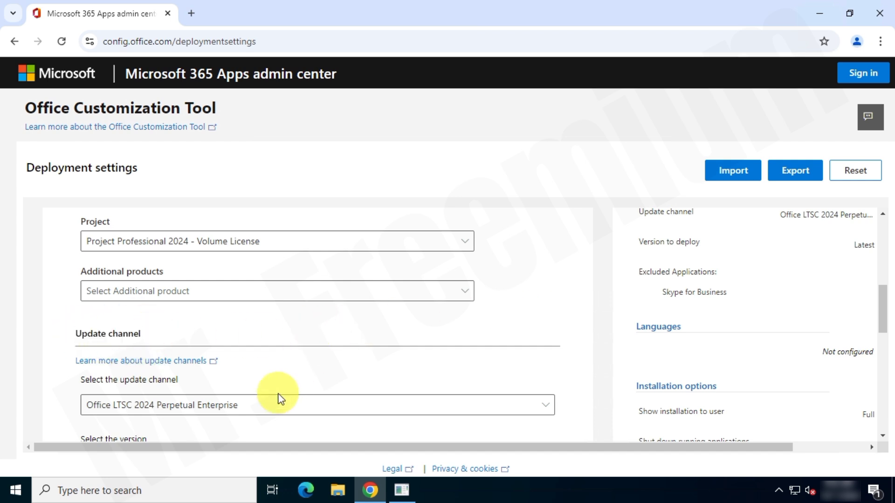
scroll(578, 325, "down", 3)
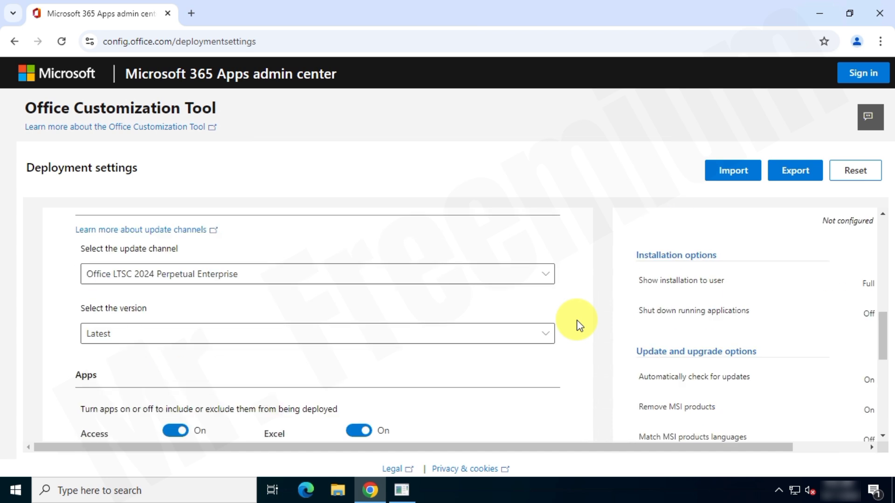
scroll(578, 325, "down", 3)
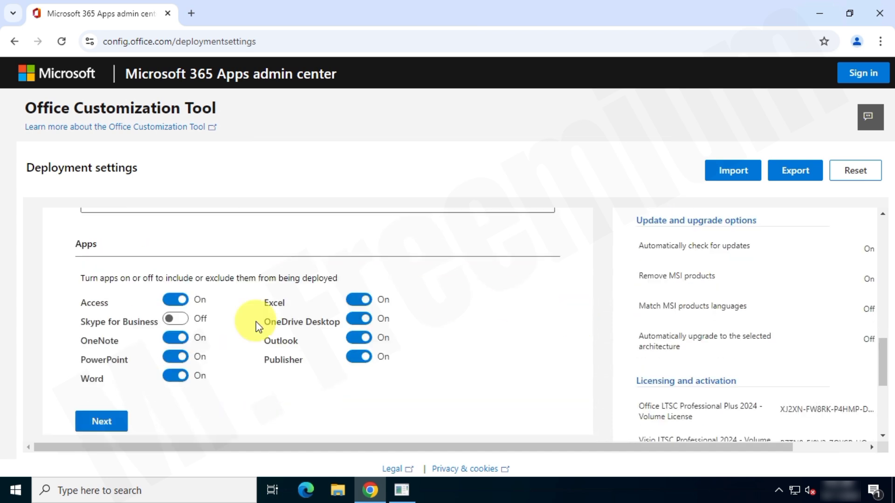
left_click_drag(67, 236, 89, 237)
left_click(175, 253)
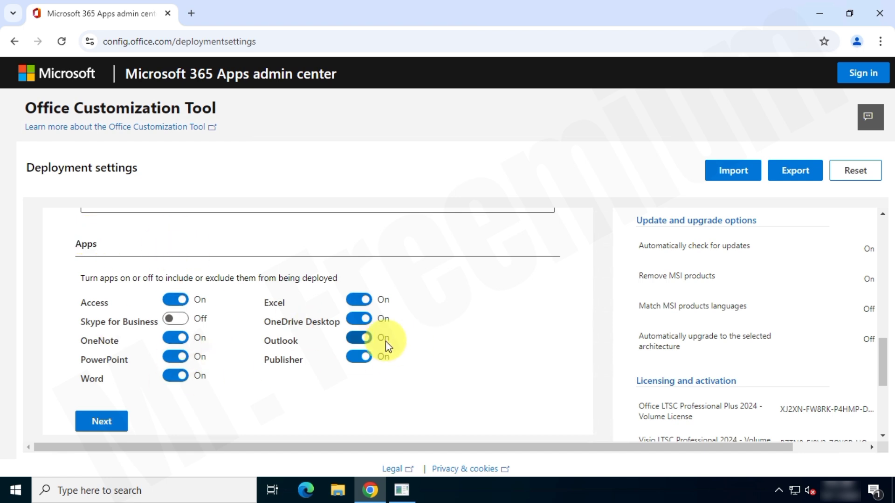
left_click(359, 320)
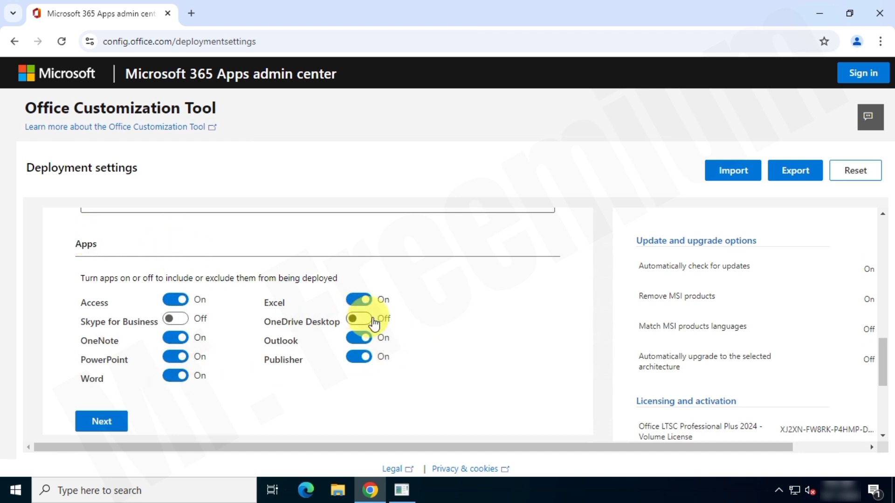
left_click(363, 322)
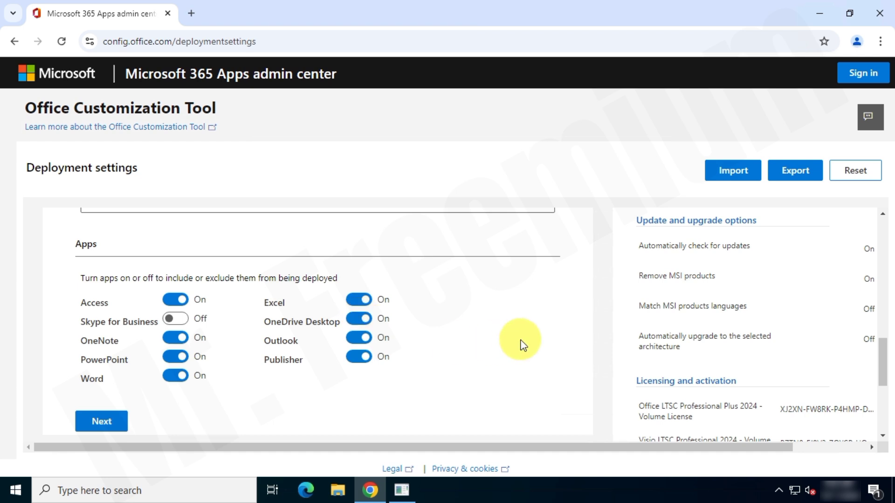
In the Language section, pick English (United States) as the primary language
left_click(101, 422)
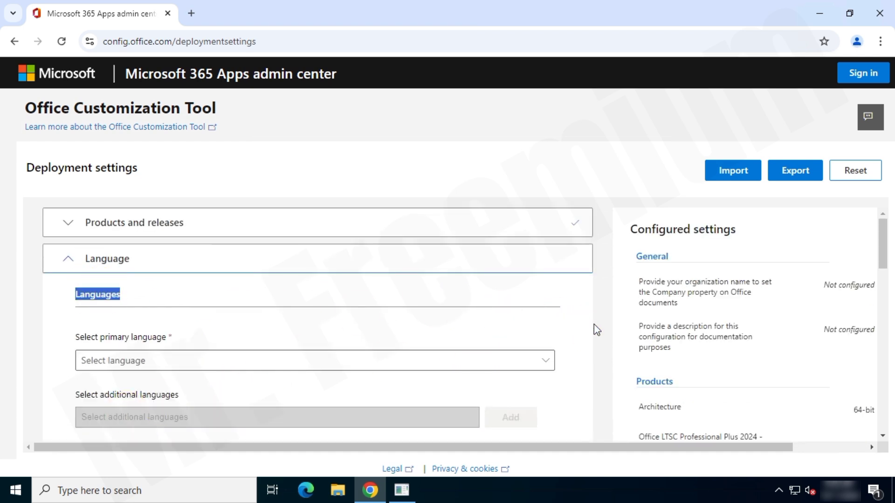
scroll(594, 323, "down", 1)
left_click(266, 301)
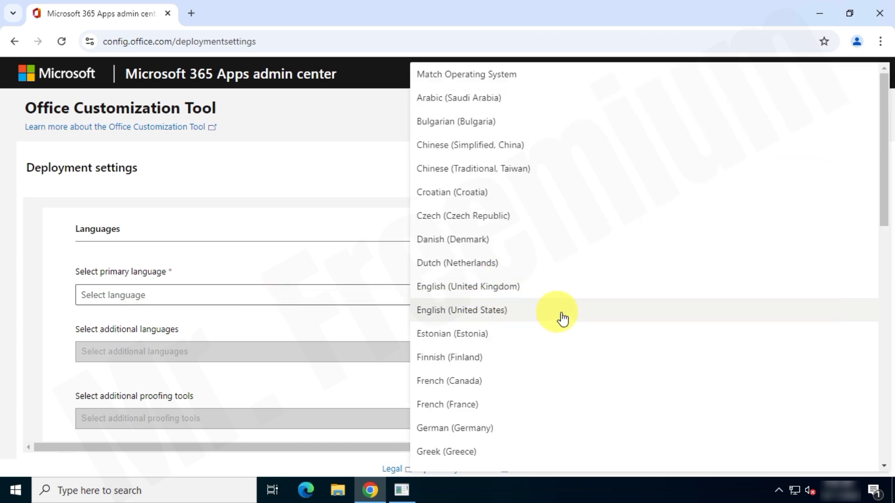
left_click(625, 316)
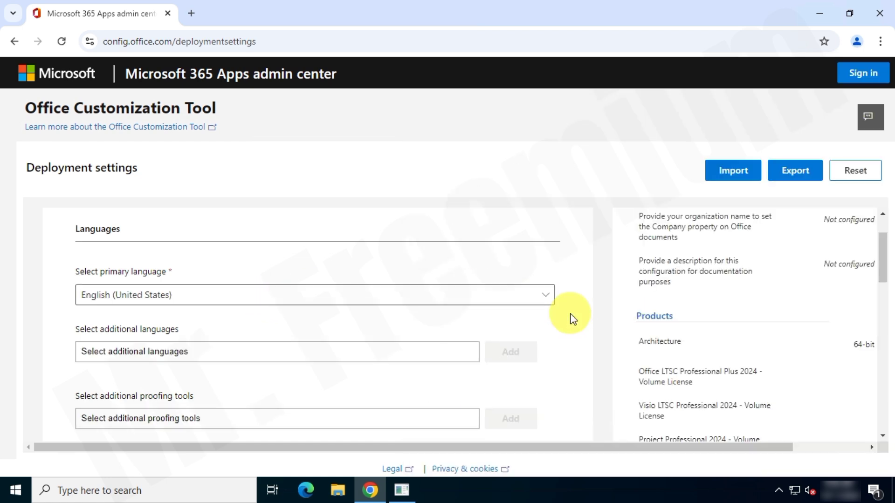
scroll(571, 316, "down", 1)
Review the Installation section and leave its defaults, including the Office CDN source
left_click(102, 342)
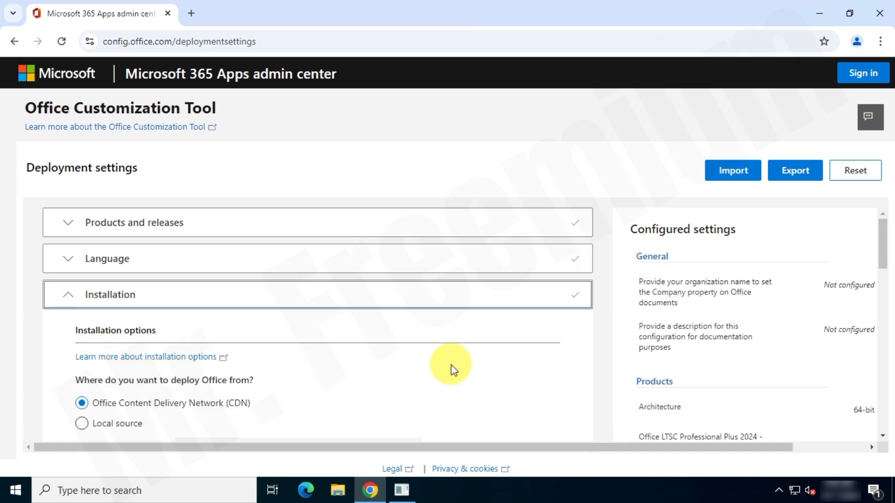
scroll(541, 364, "down", 3)
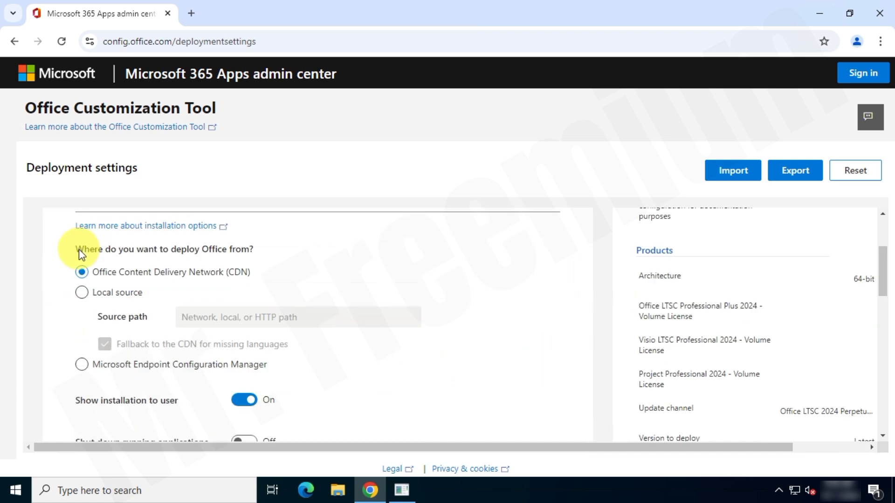
left_click_drag(269, 252, 269, 252)
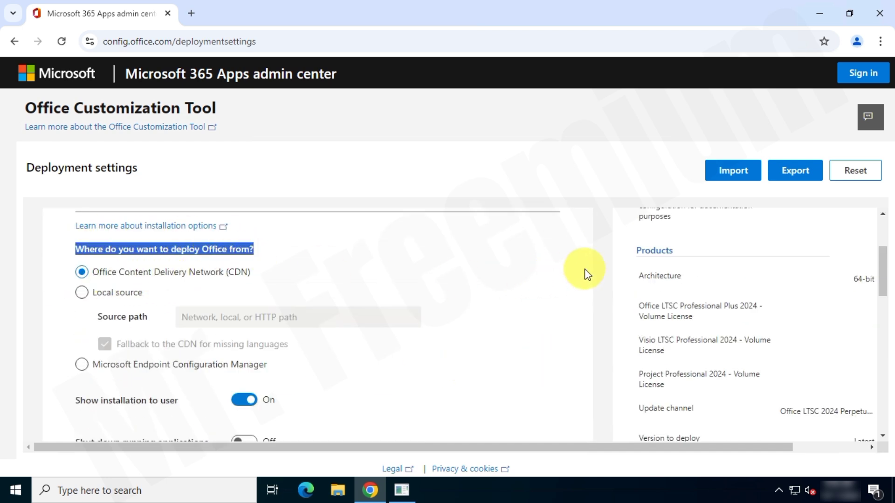
scroll(588, 274, "down", 1)
scroll(588, 274, "down", 1)
Leave Update and upgrade defaults unchanged and continue to Licensing and activation
left_click(98, 359)
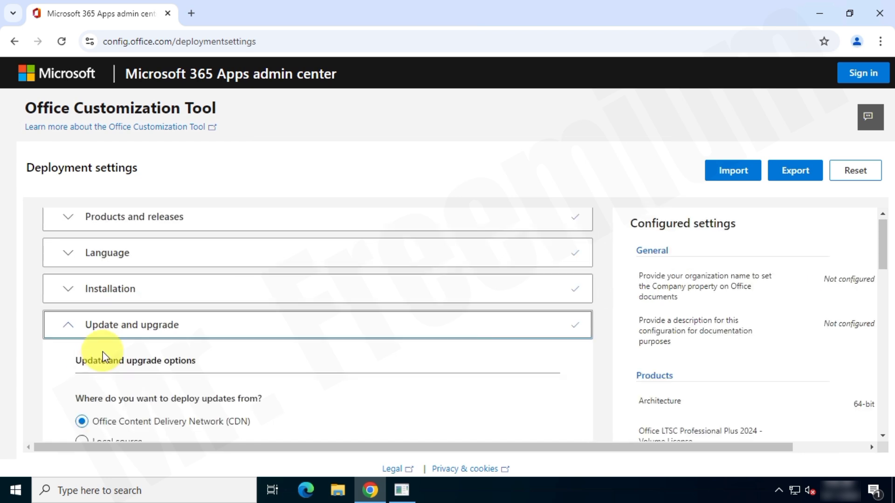
scroll(222, 360, "down", 2)
left_click_drag(70, 231, 293, 251)
left_click(260, 266)
scroll(425, 353, "down", 3)
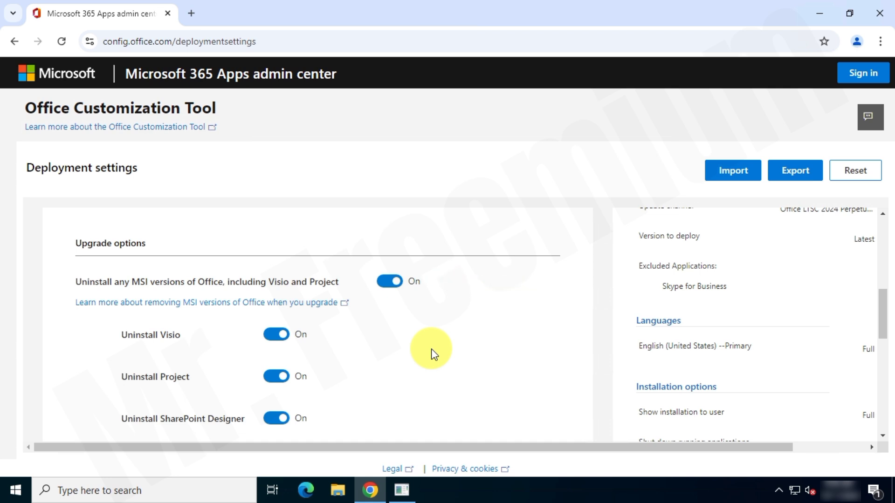
scroll(431, 353, "down", 3)
left_click(108, 365)
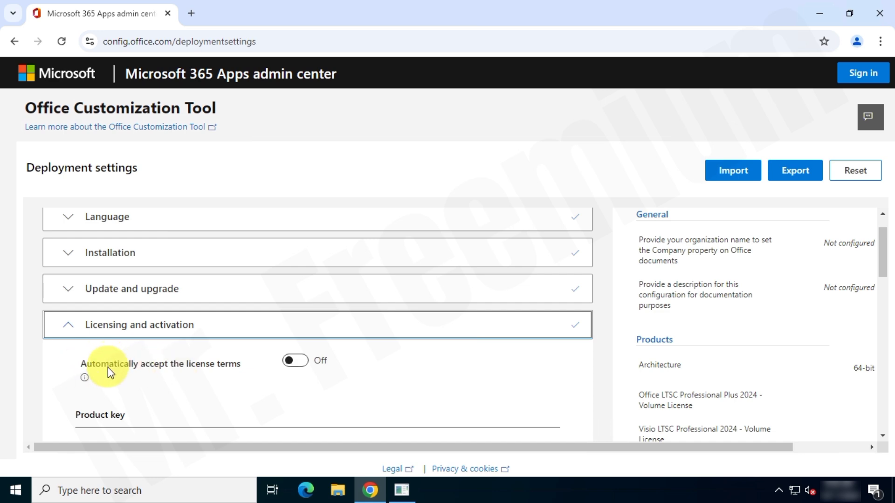
Keep KMS licensing and user-based activation, pass General and Application preferences, and finish
scroll(442, 356, "down", 3)
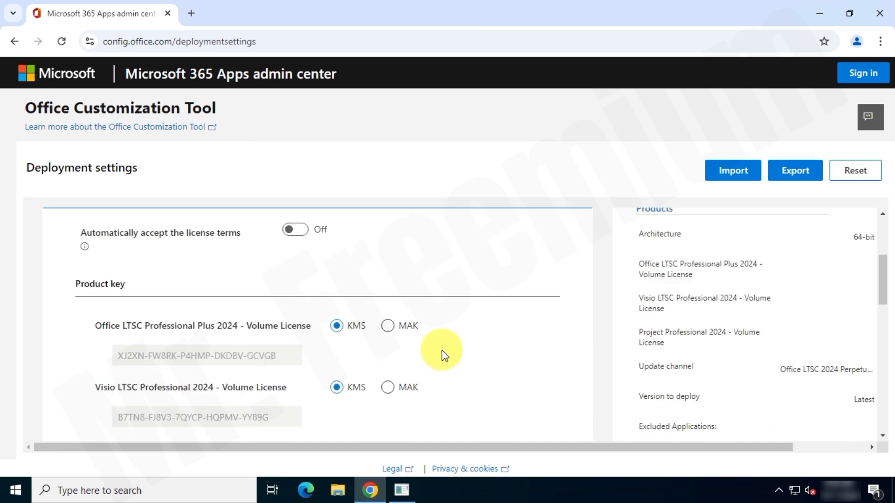
scroll(442, 355, "down", 7)
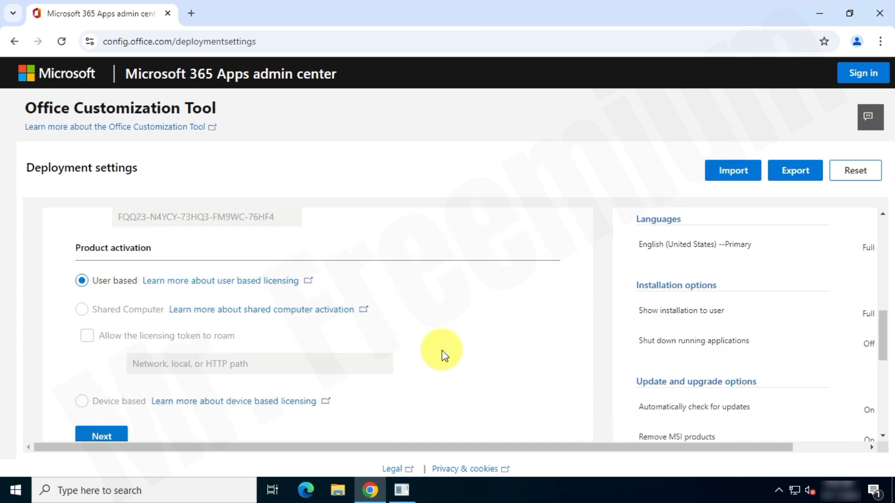
left_click(98, 370)
scroll(512, 327, "down", 4)
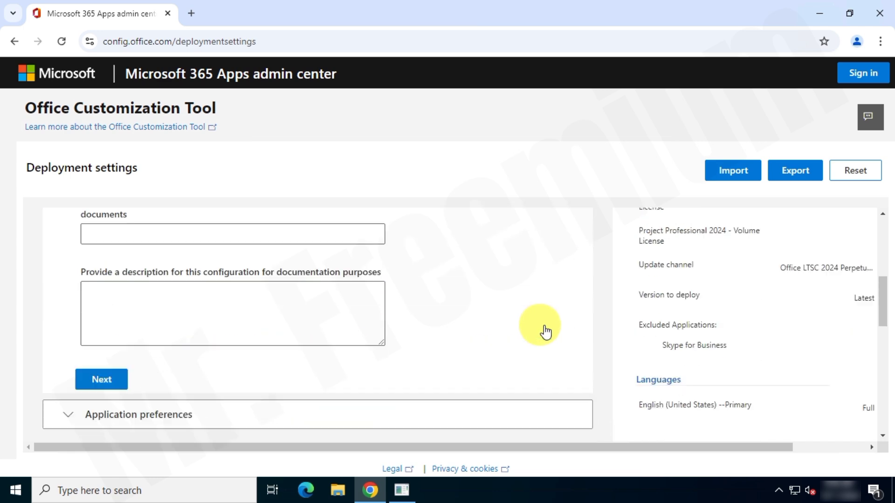
left_click(107, 377)
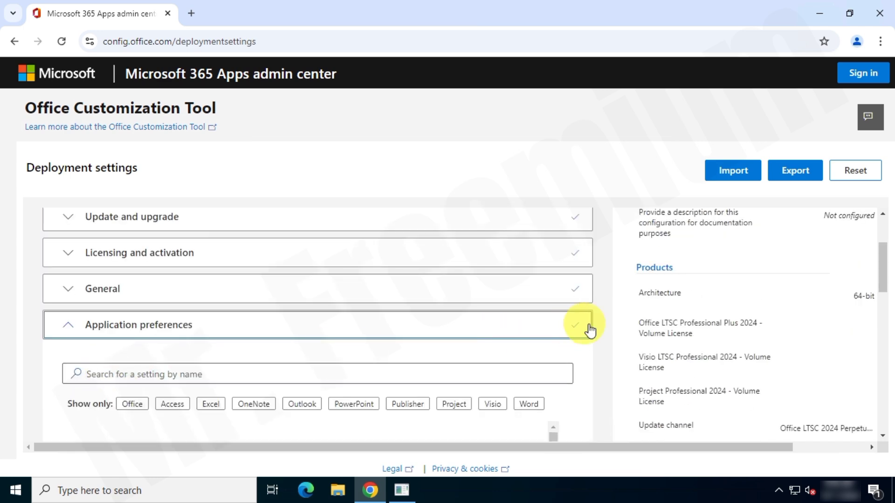
scroll(572, 326, "down", 3)
scroll(605, 319, "down", 10)
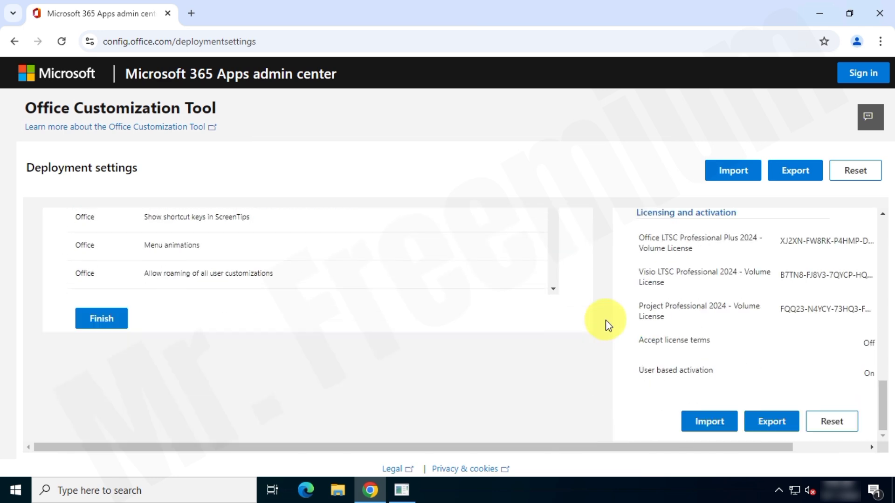
left_click(105, 322)
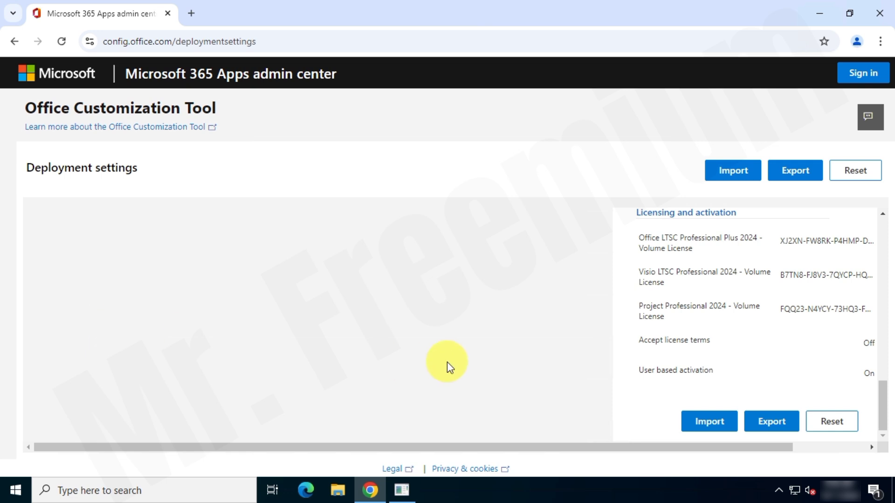
Export with Office Open XML formats, accept the license terms, and save as office2024suite.xml
left_click(775, 422)
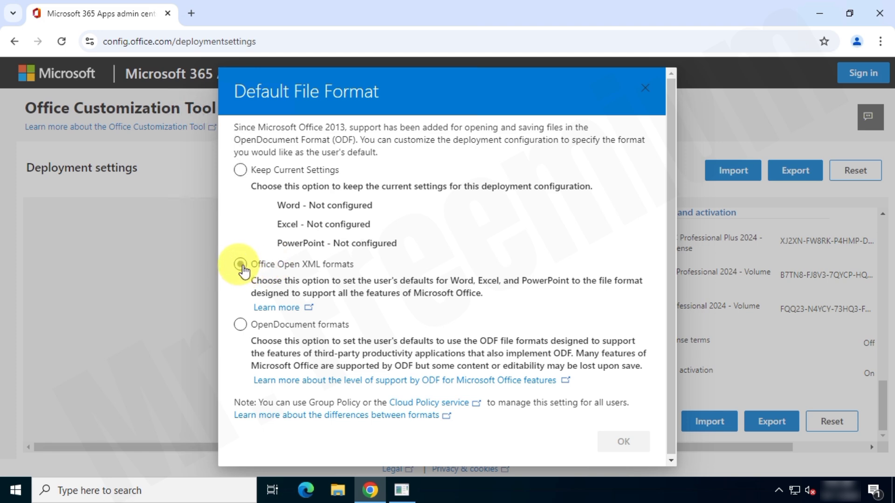
left_click(240, 264)
left_click(618, 443)
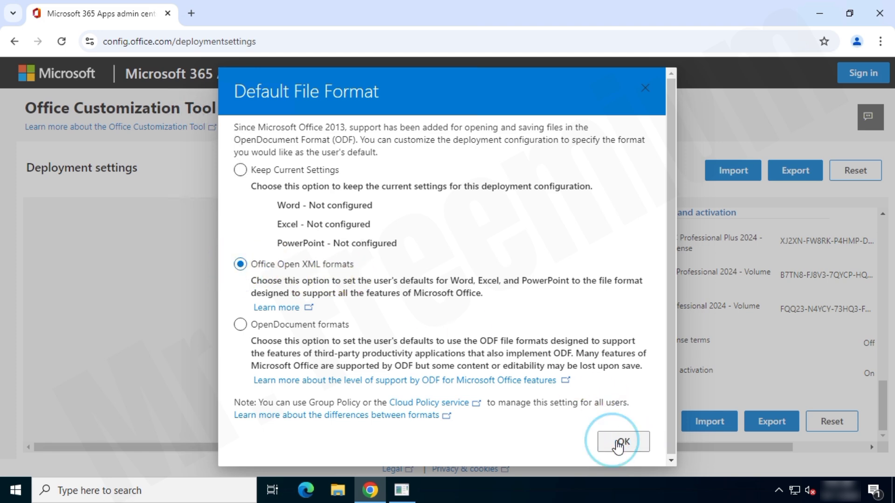
left_click_drag(653, 194, 658, 329)
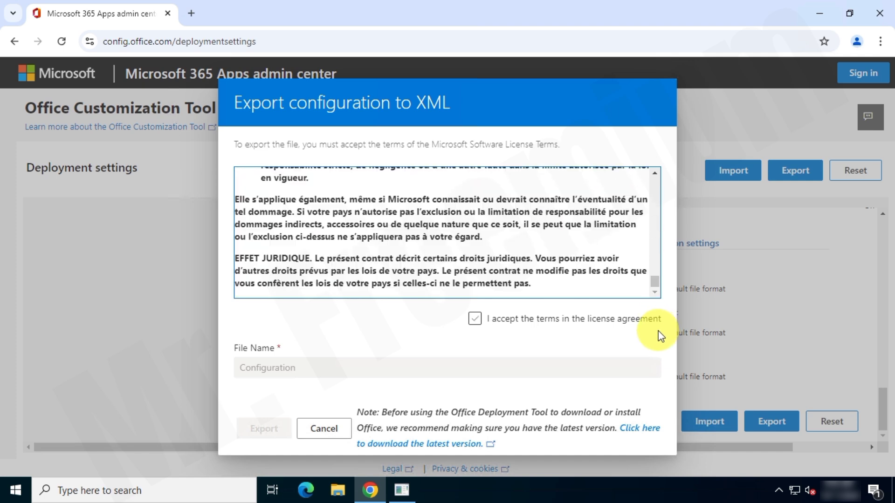
left_click(474, 320)
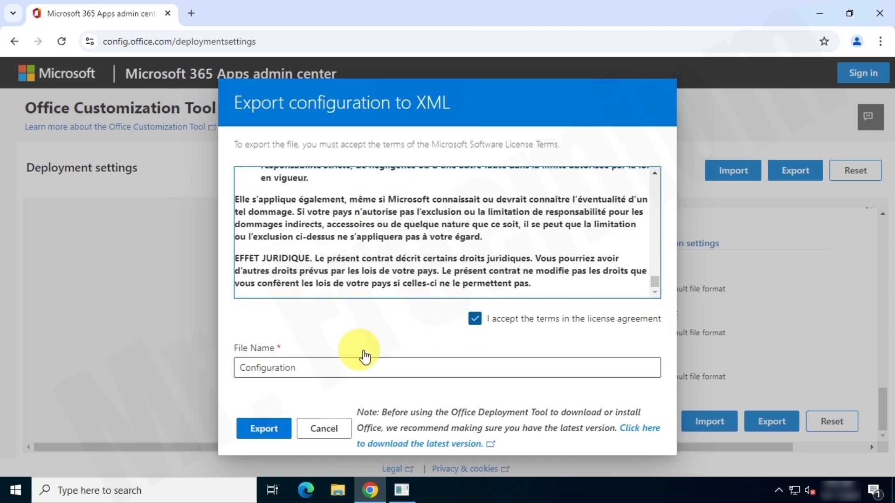
left_click(306, 363)
key("ctrl+a")
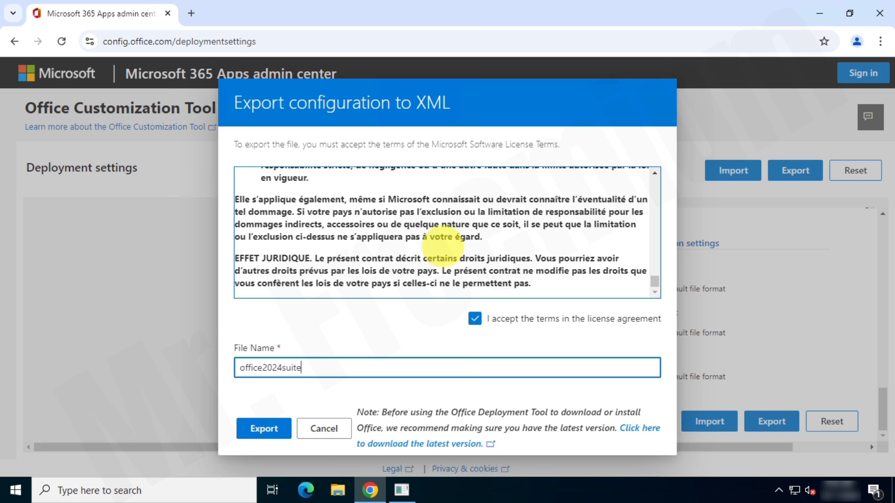
left_click(264, 428)
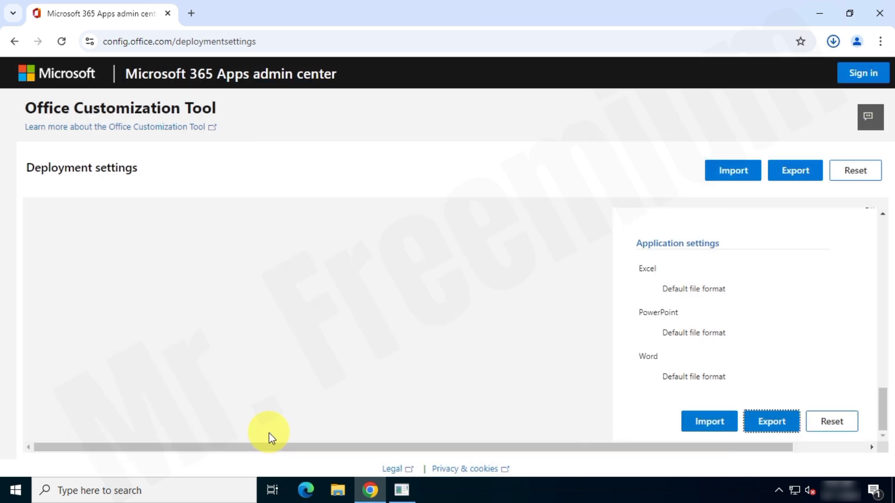
mouse_move(734, 83)
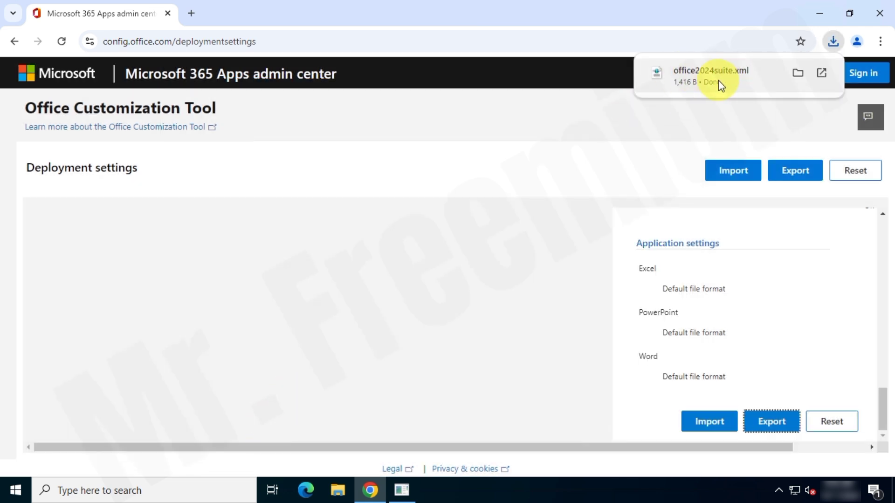
Google 'office deployment tool' in a new tab and open Microsoft's Download Center page
left_click(192, 15)
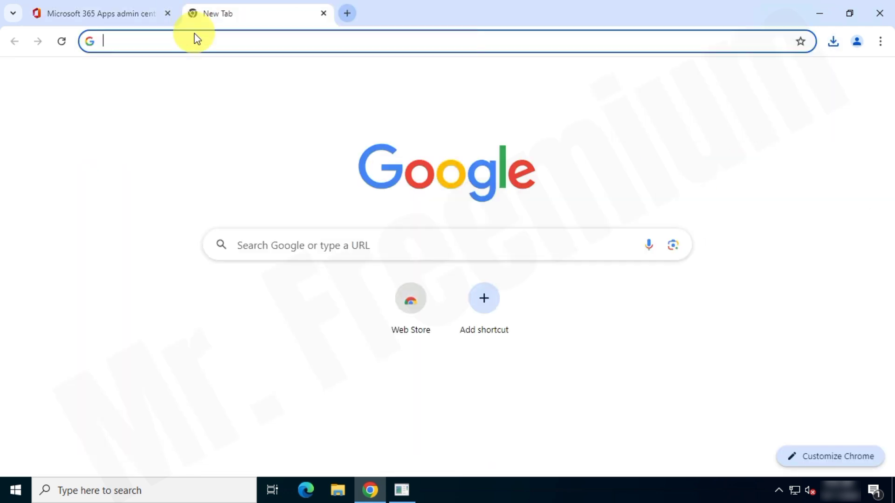
left_click(233, 41)
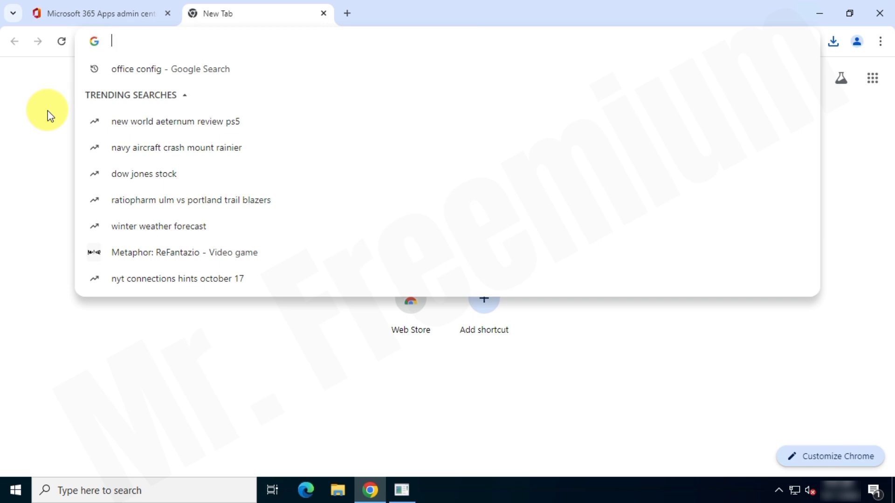
type("office depl")
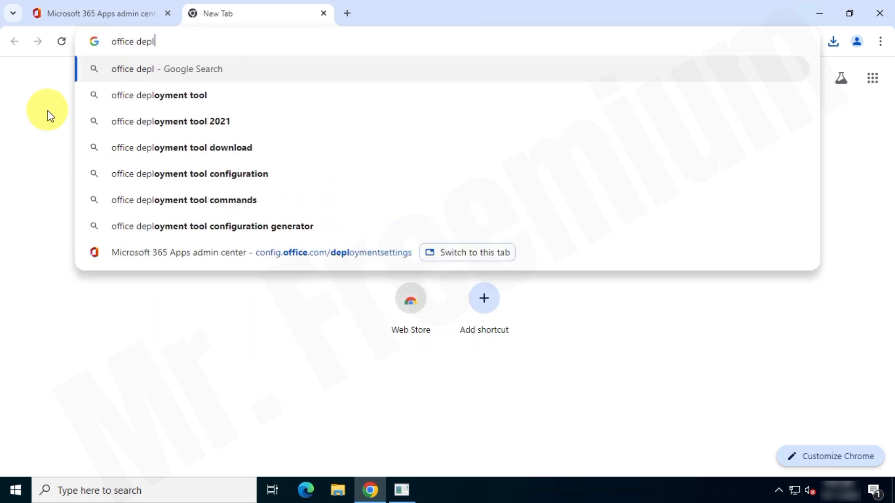
type("oyment tool")
left_click_drag(204, 42, 94, 40)
key("Return")
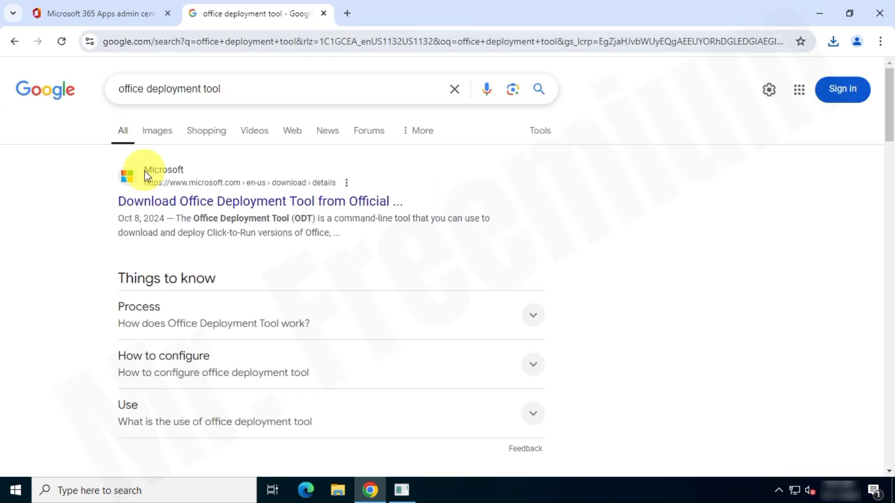
left_click(373, 205)
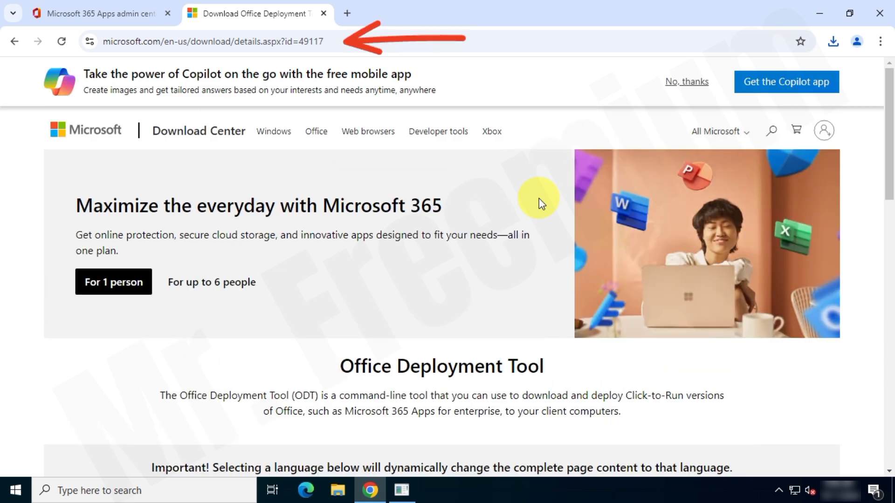
Download officedeploymenttool_18129-20030.exe and show it in the Downloads folder
left_click(686, 81)
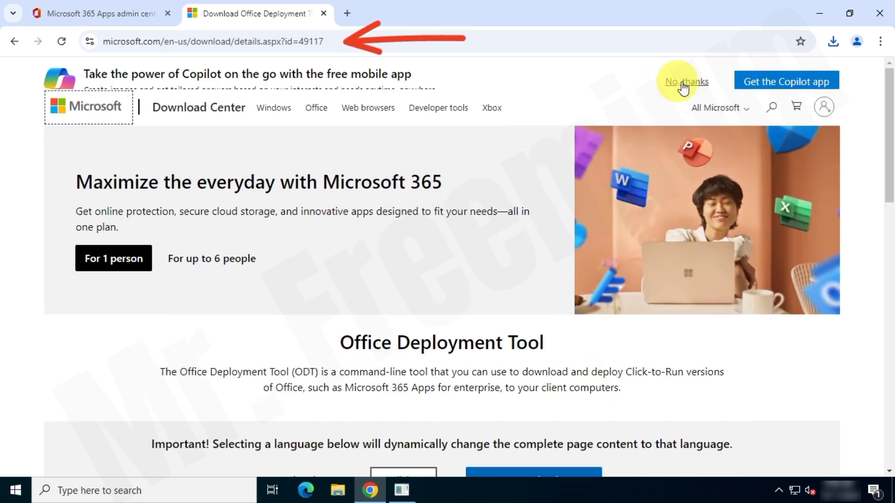
left_click(328, 41)
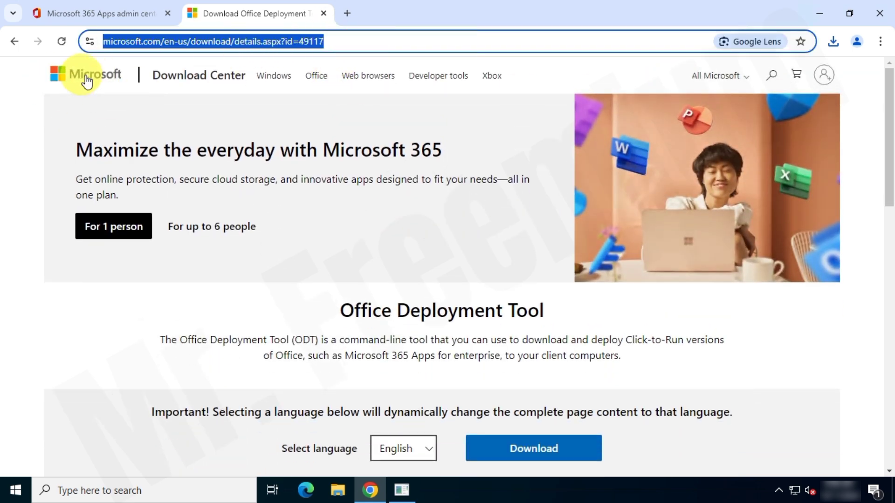
left_click_drag(340, 310, 556, 330)
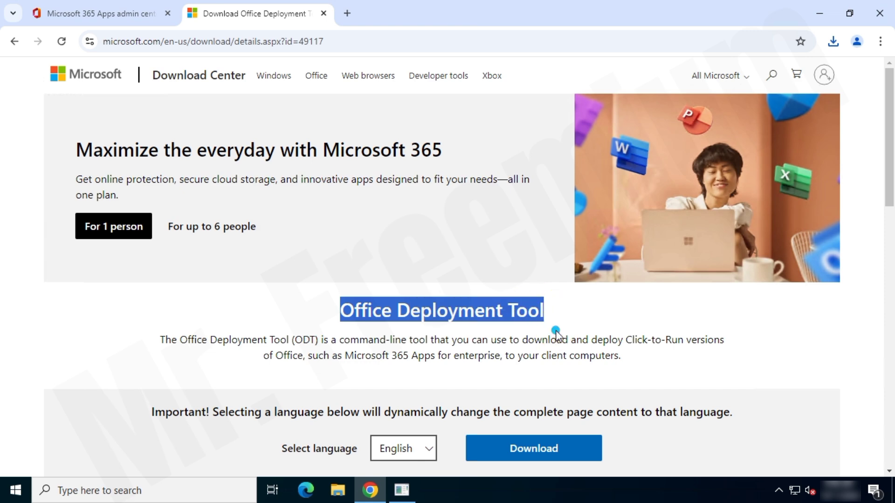
left_click(555, 331)
scroll(556, 331, "down", 1)
scroll(555, 331, "down", 2)
left_click_drag(283, 255, 355, 261)
left_click(502, 291)
left_click(549, 261)
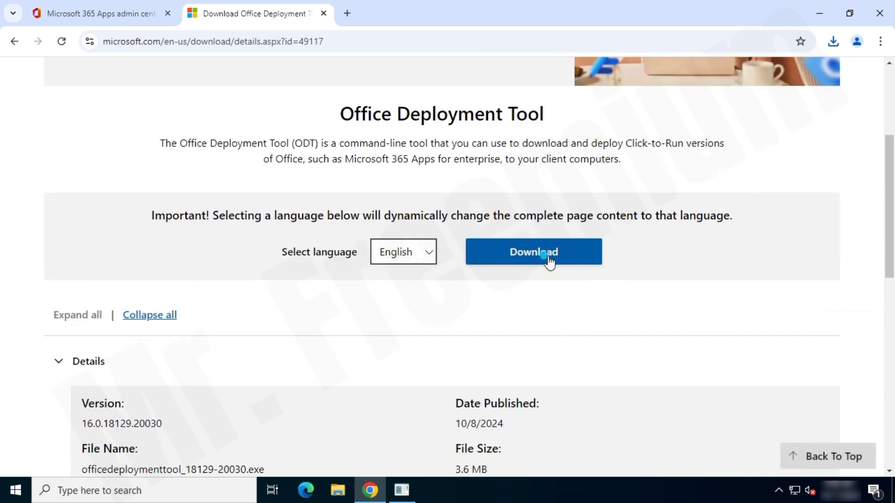
mouse_move(702, 74)
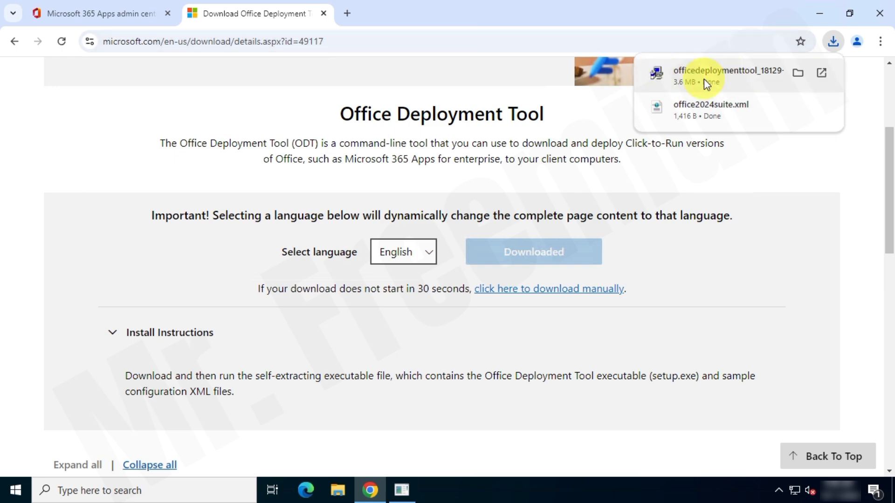
left_click(800, 77)
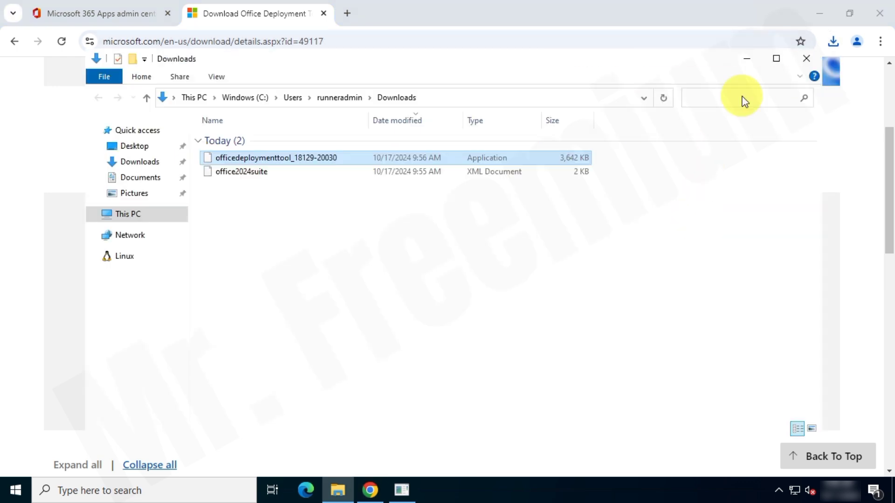
Create a new folder on the desktop
left_click(820, 13)
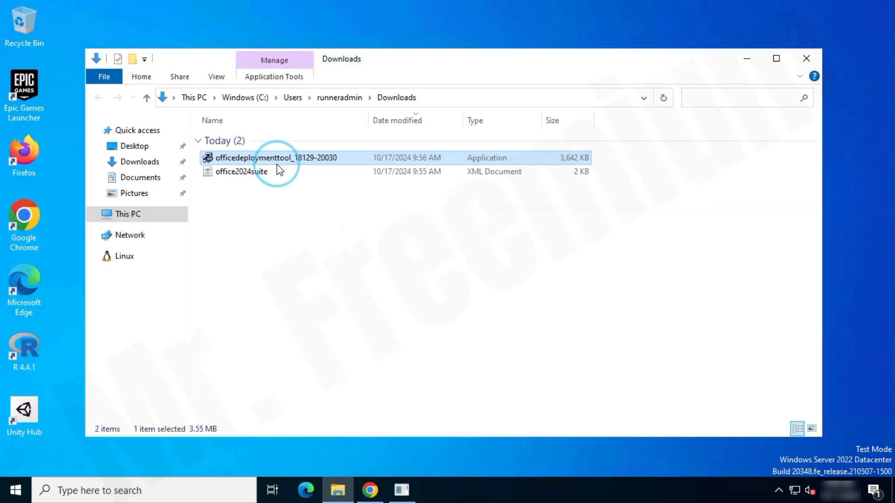
left_click_drag(250, 200, 294, 158)
left_click(362, 249)
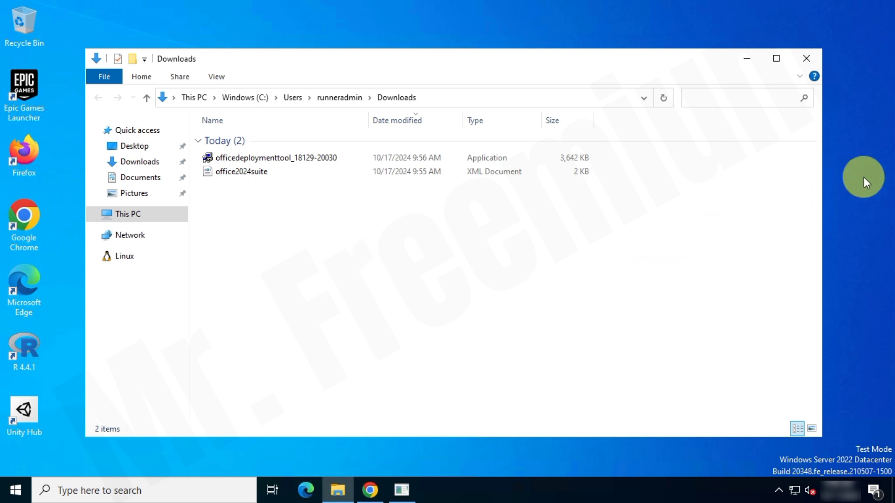
right_click(878, 146)
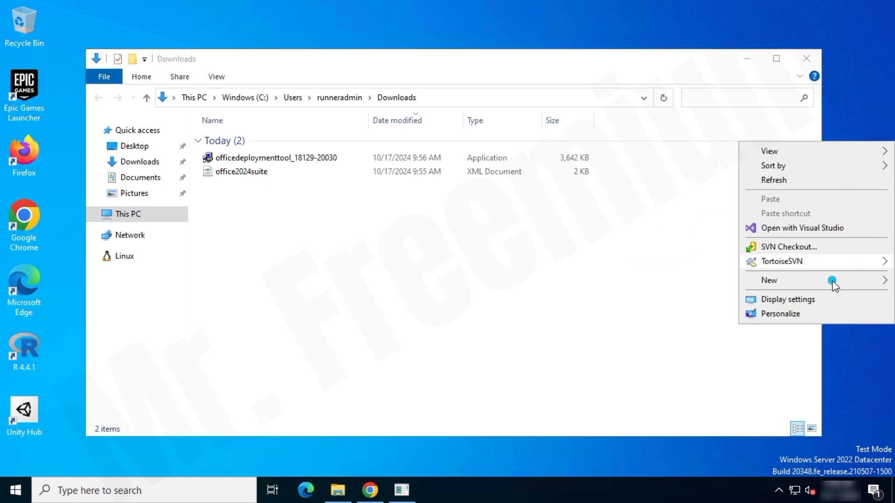
mouse_move(835, 285)
left_click(673, 284)
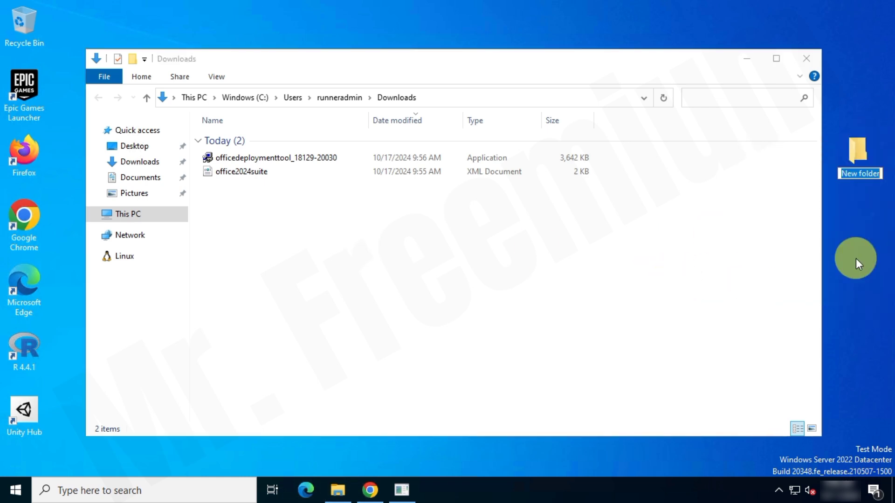
left_click(857, 217)
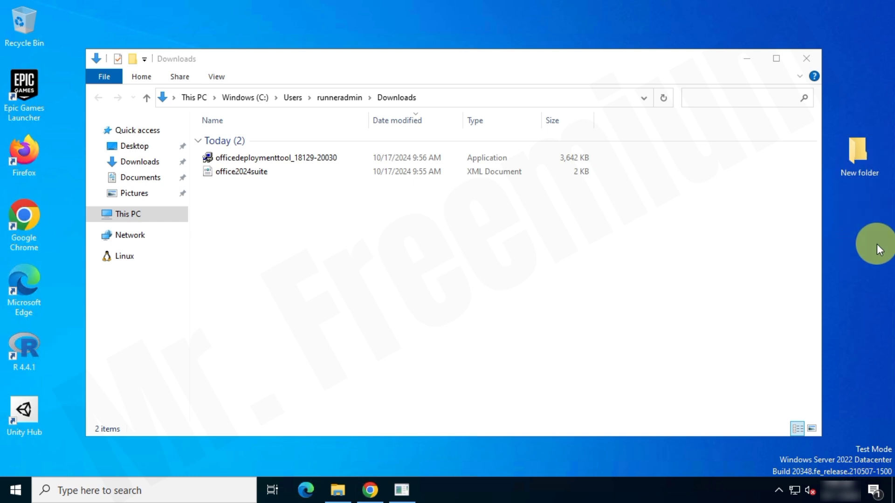
Cut office2024suite.xml and the Office Deployment Tool installer from Downloads
left_click(300, 158)
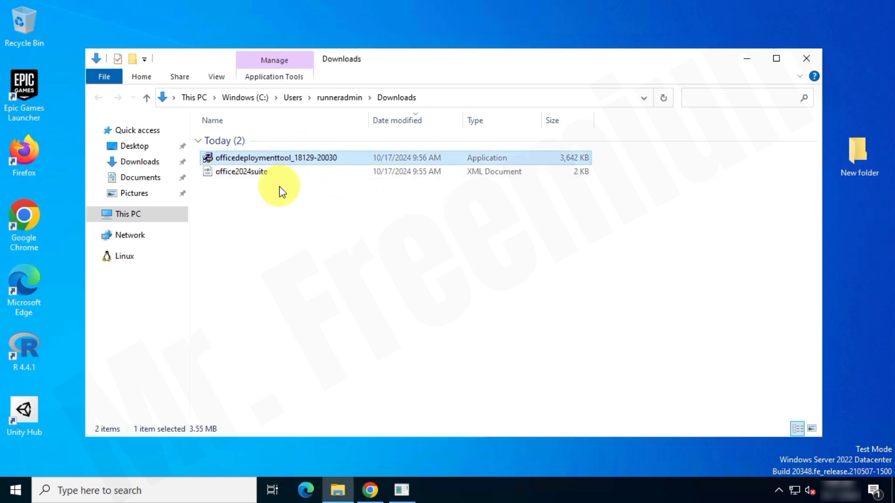
left_click_drag(247, 191, 293, 158)
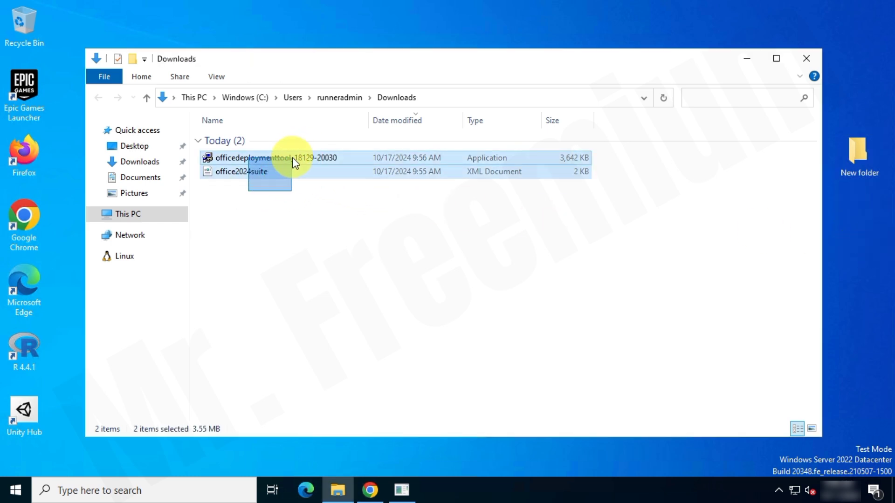
right_click(345, 173)
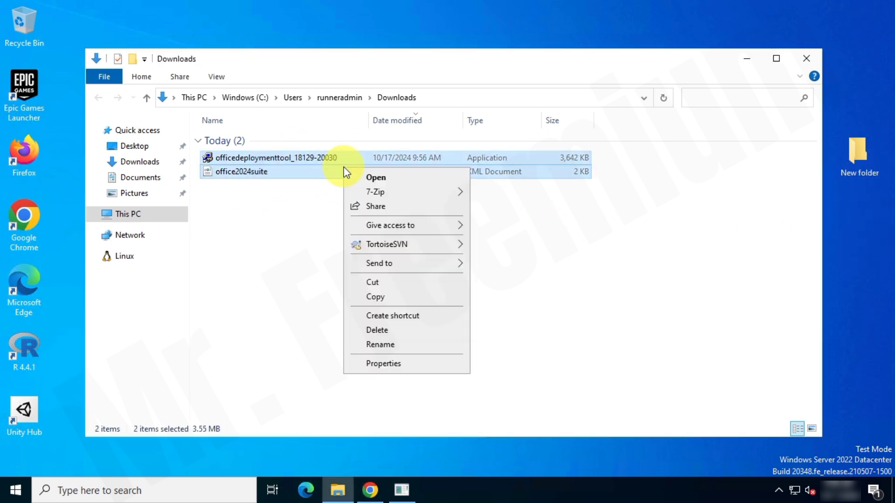
left_click(417, 284)
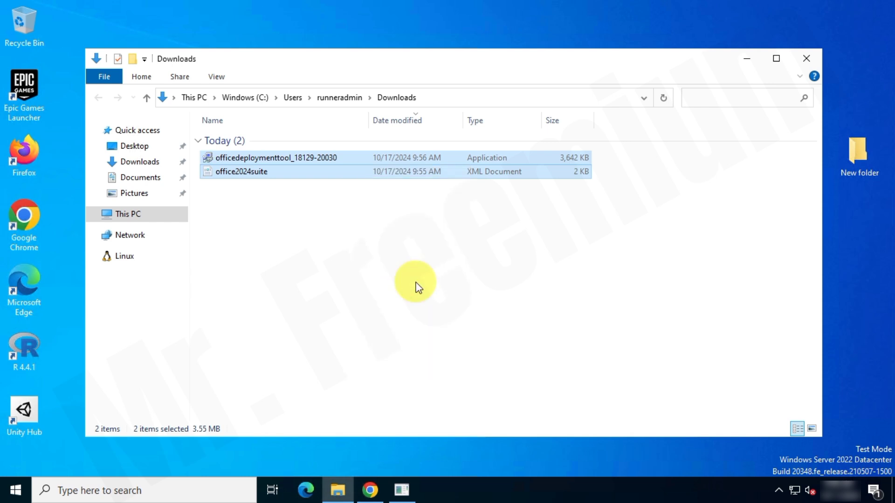
left_click(806, 57)
Paste both files into New folder and select the officedeploymenttool installer
double_click(855, 152)
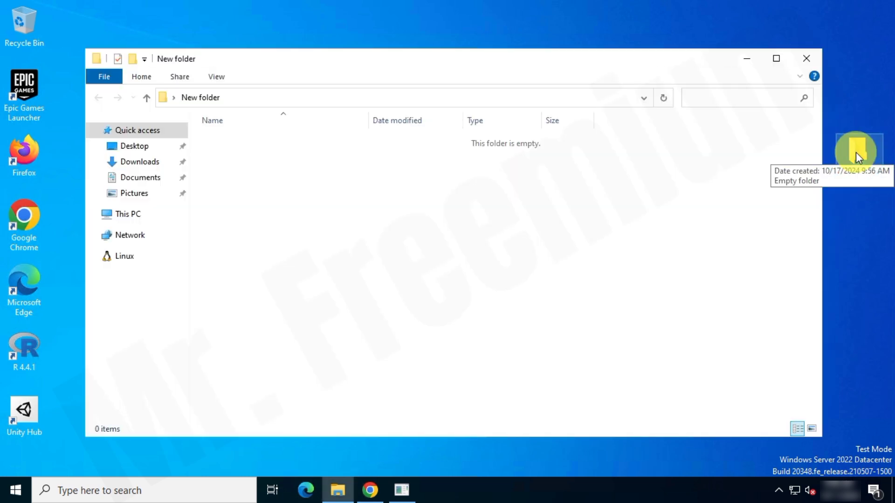
right_click(459, 192)
left_click(566, 283)
left_click_drag(261, 208, 280, 148)
left_click(370, 219)
left_click(285, 161)
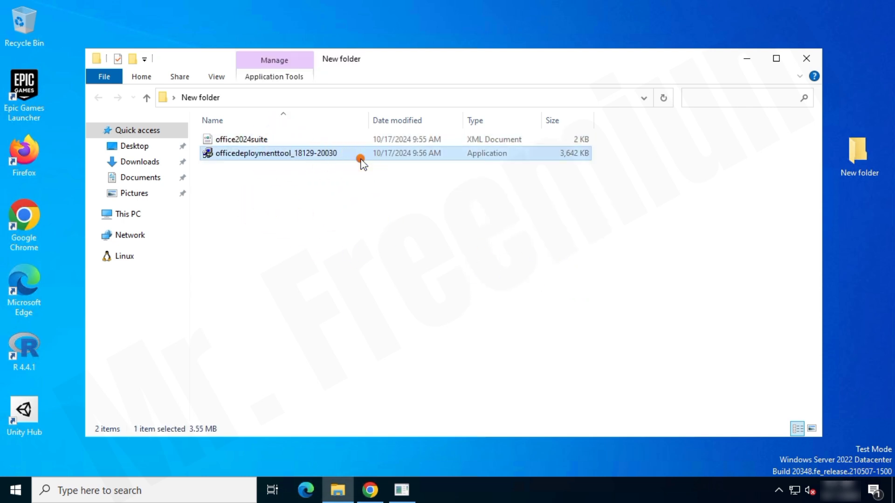
right_click(363, 158)
Run officedeploymenttool, accept its licence, and extract to This PC > Desktop > New folder
left_click(471, 174)
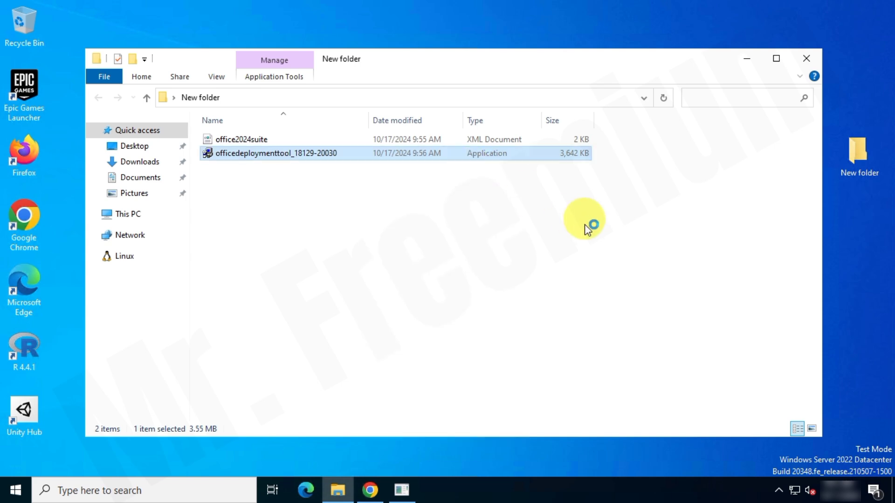
left_click(211, 373)
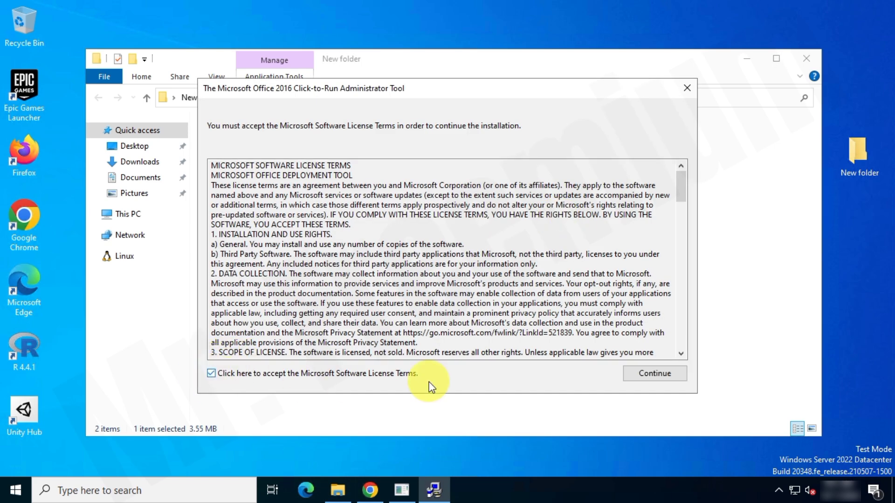
left_click(675, 374)
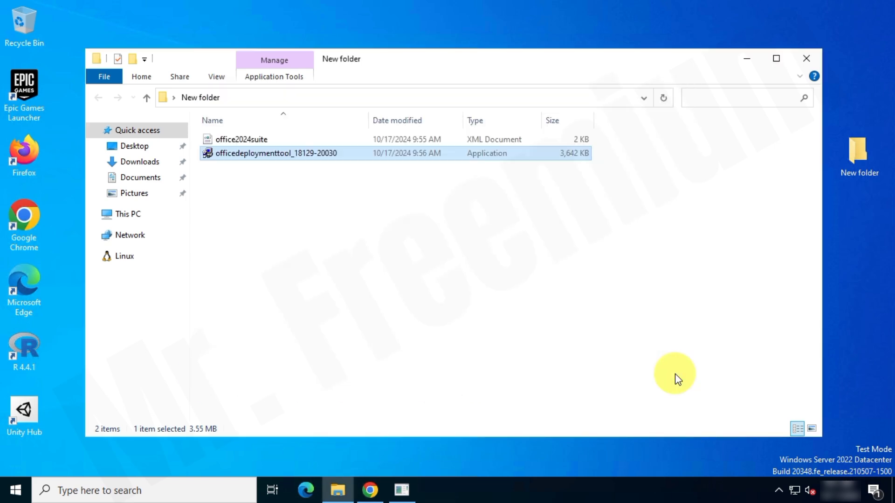
left_click(358, 223)
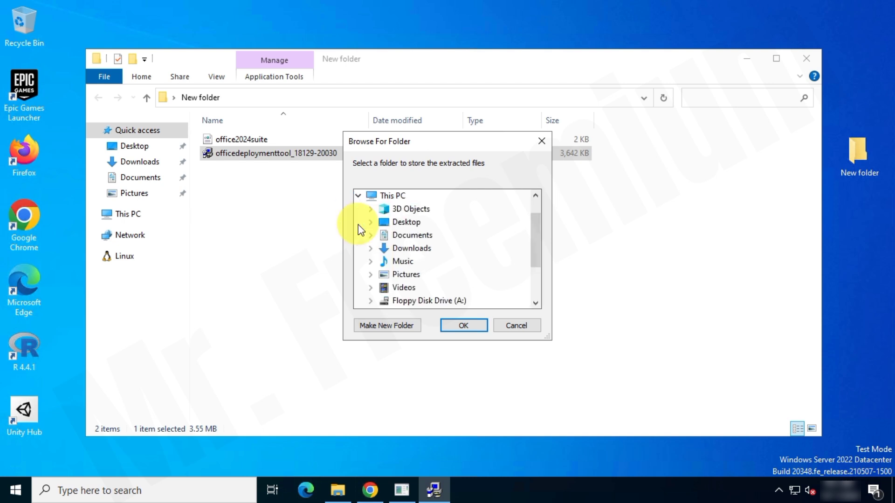
left_click(370, 222)
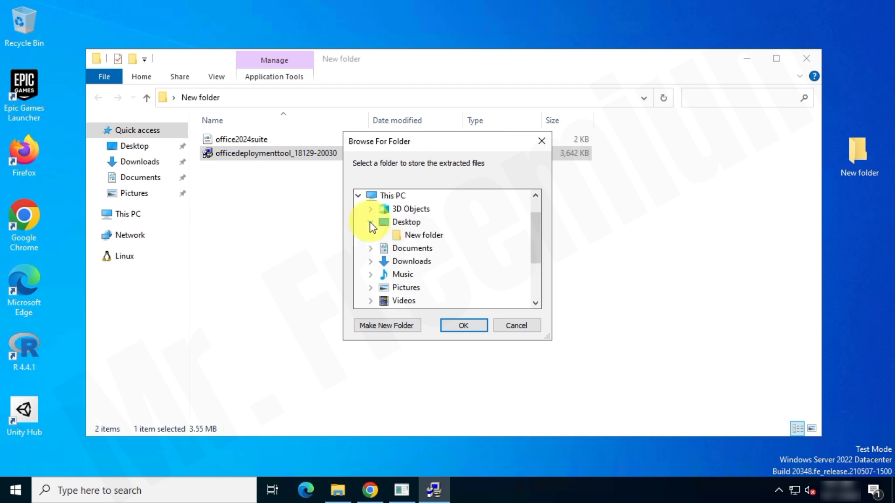
left_click(423, 235)
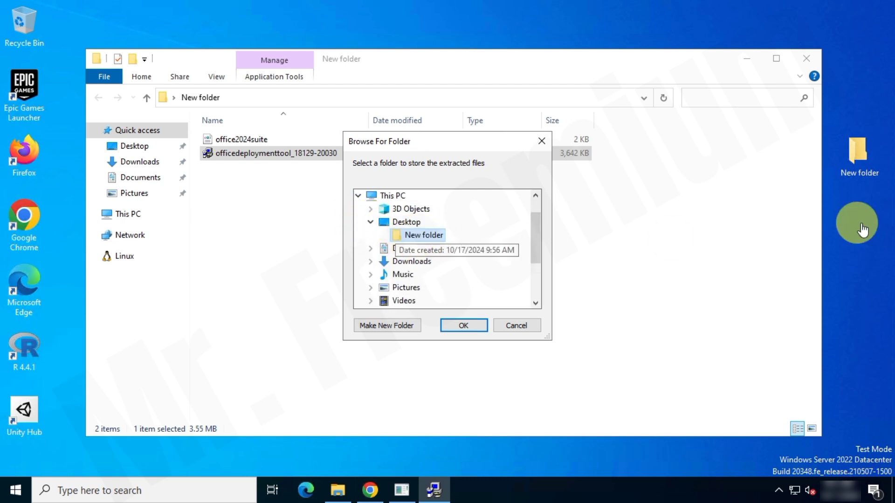
left_click(471, 326)
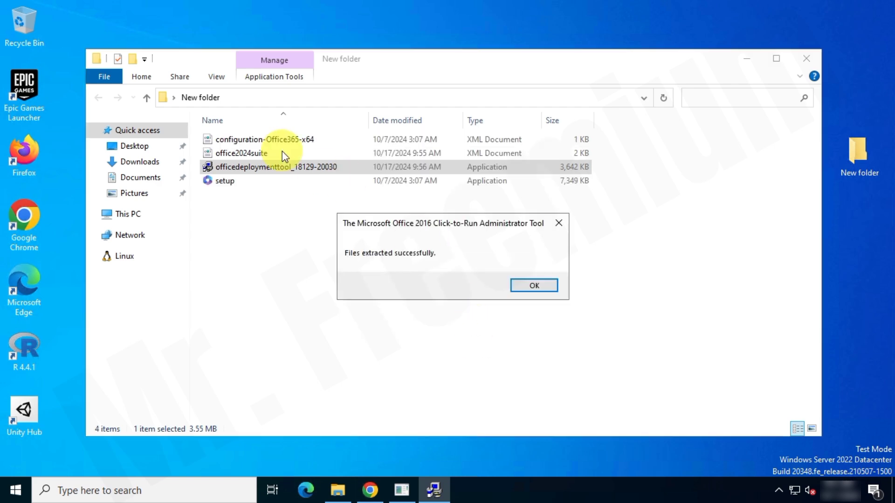
Delete the officedeploymenttool installer and configuration-Office365-x64 from New folder
left_click(536, 286)
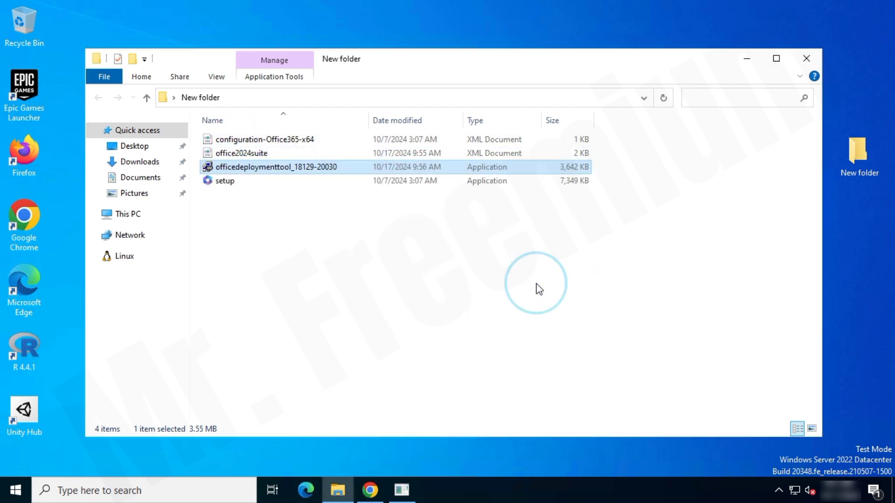
left_click(572, 169)
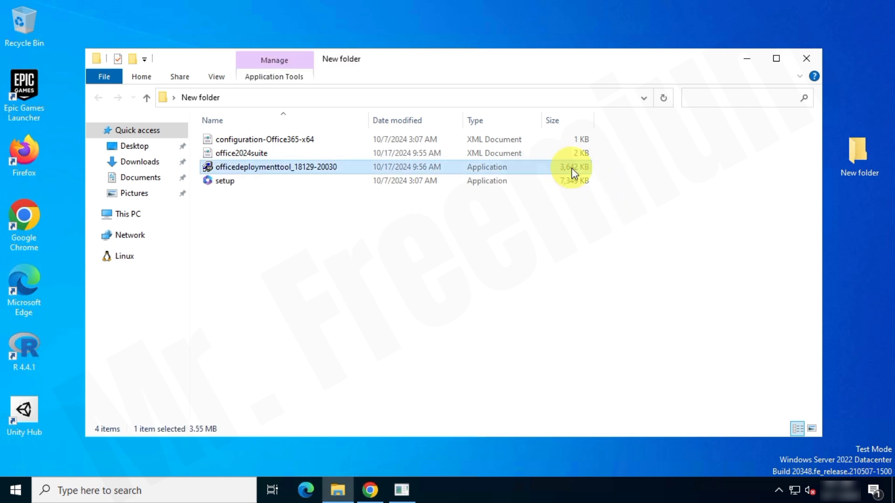
left_click(315, 139, "ctrl")
right_click(347, 143)
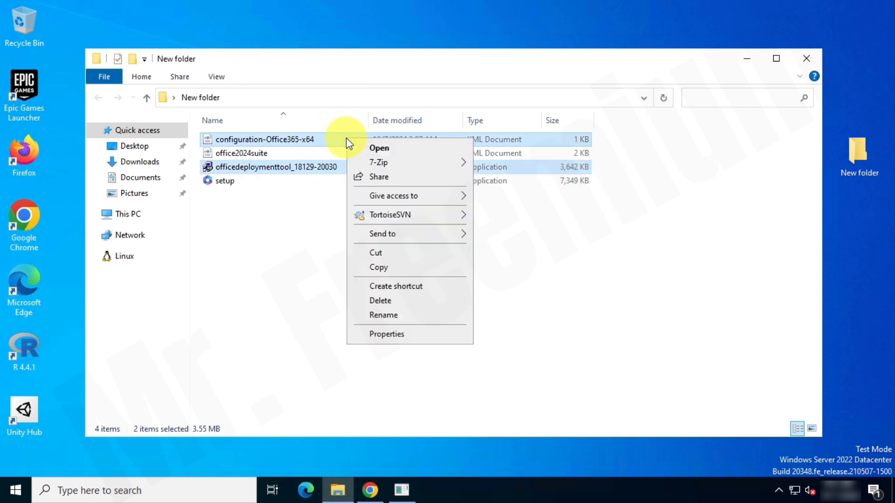
left_click(438, 305)
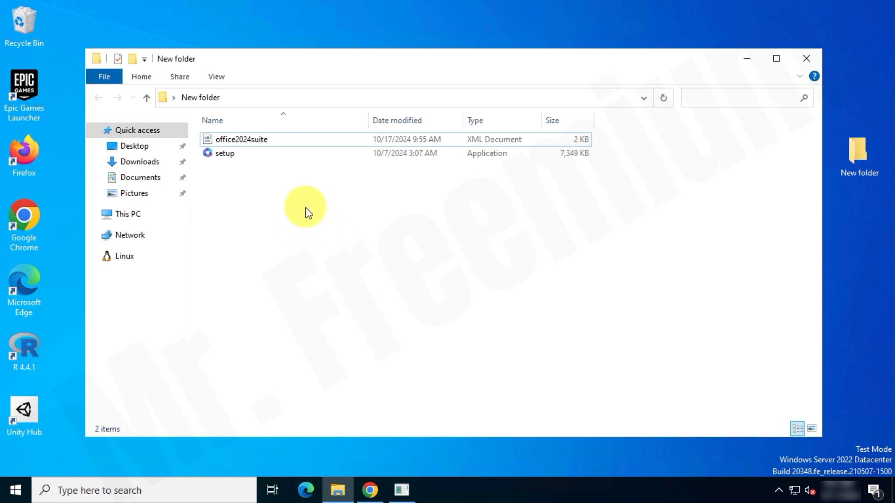
Turn on file name extensions in the folder view
left_click(217, 77)
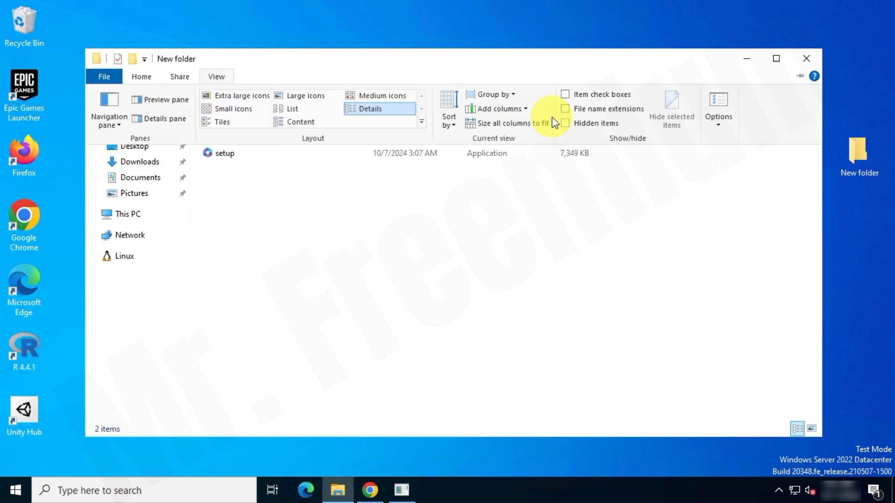
left_click(566, 111)
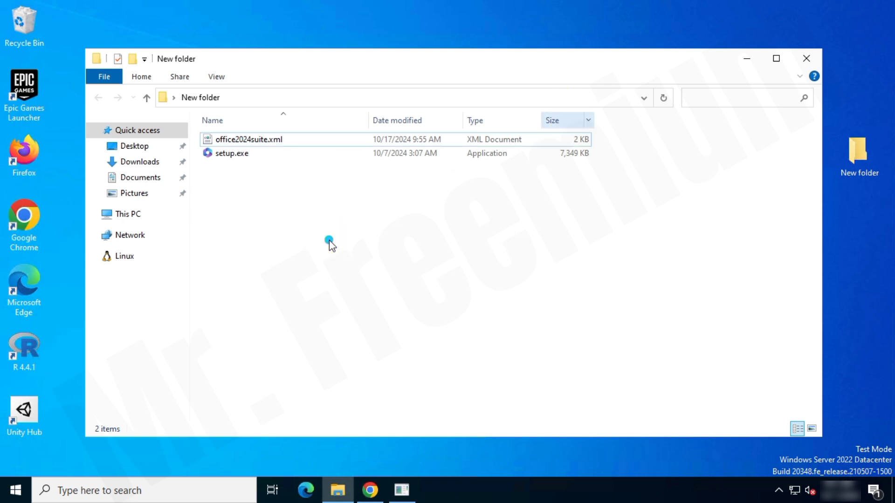
left_click(264, 143)
left_click(349, 213)
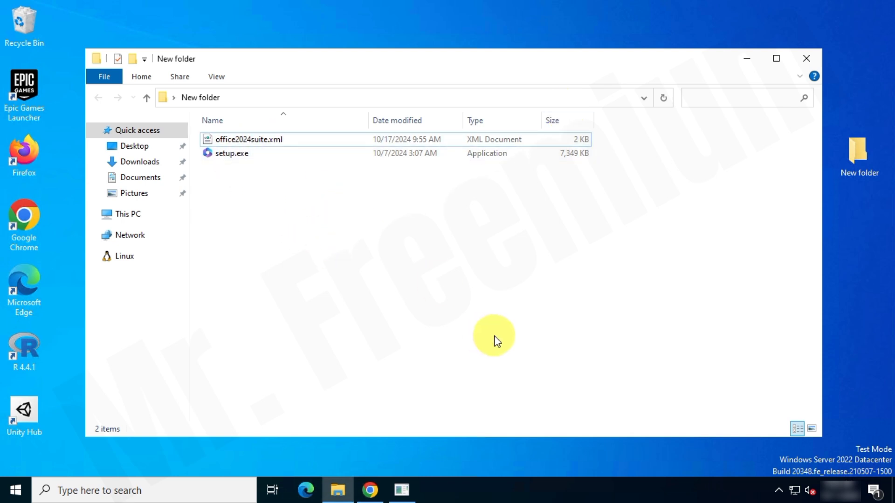
Search 'office install command' and open Microsoft's Office Deployment Tool overview article
left_click(370, 490)
left_click(347, 13)
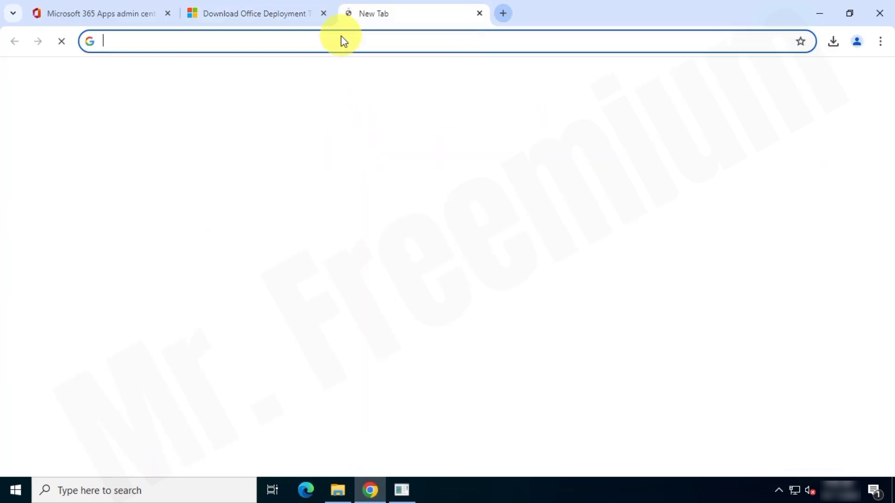
type("office install ")
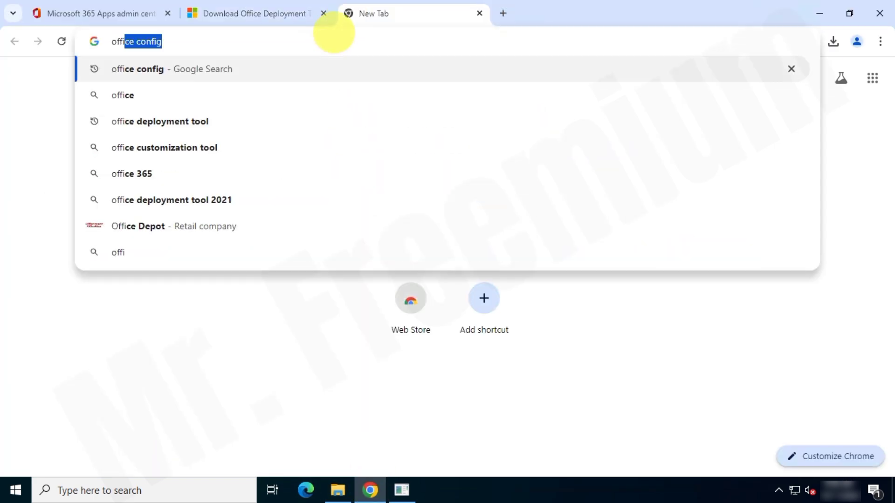
type("command")
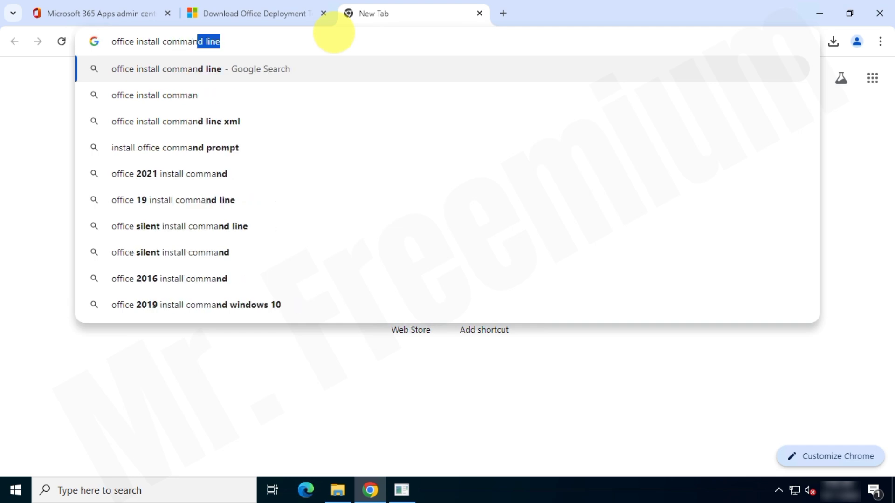
key("Delete")
key("Return")
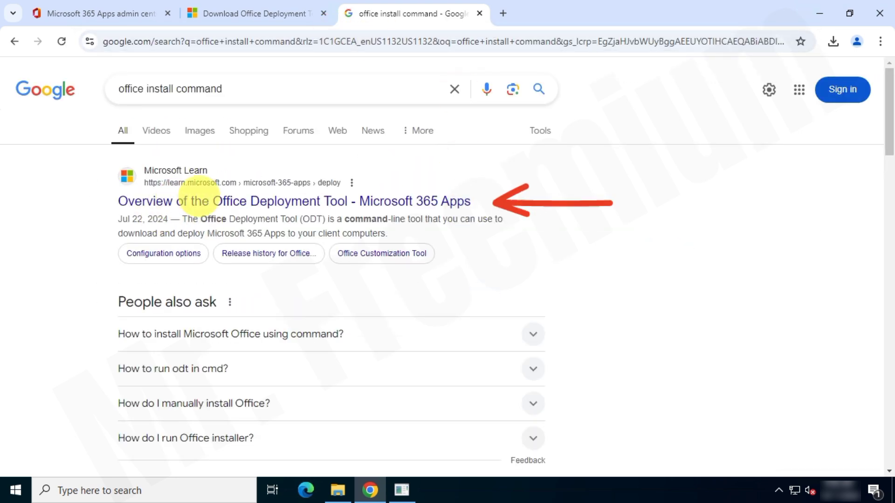
left_click(517, 217)
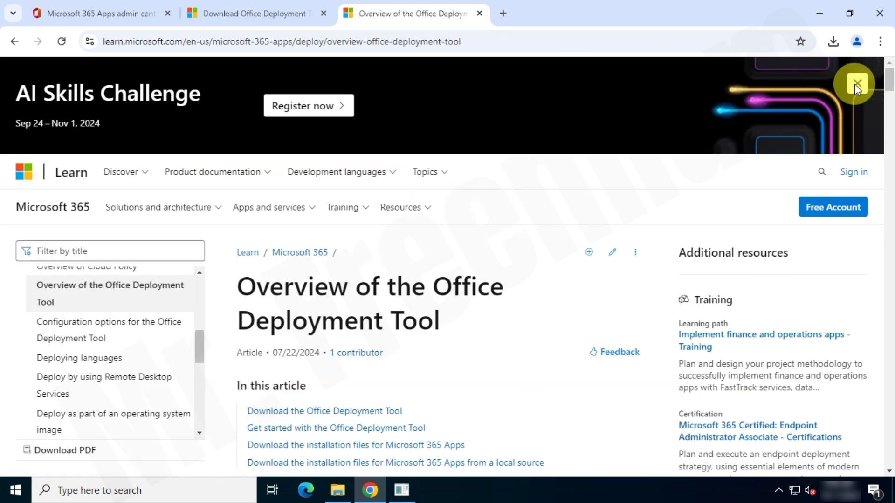
left_click(857, 84)
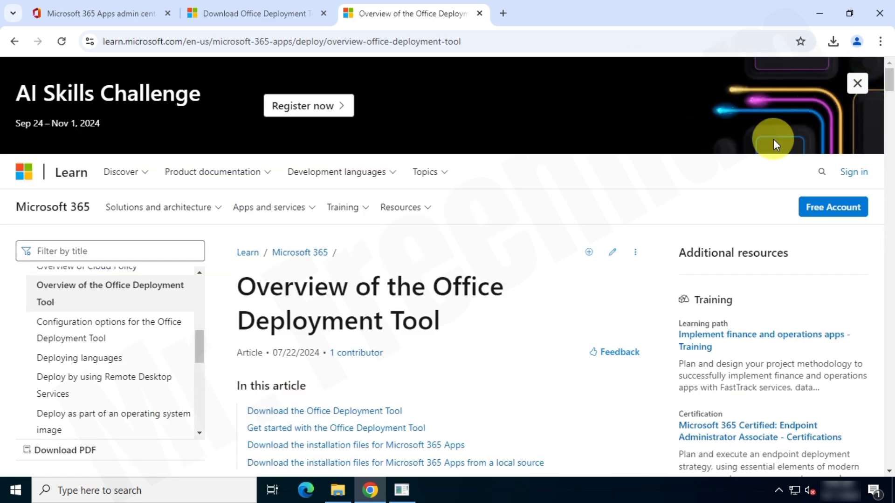
Copy the command setup.exe /configure installconfig.xml from the article
scroll(562, 260, "down", 18)
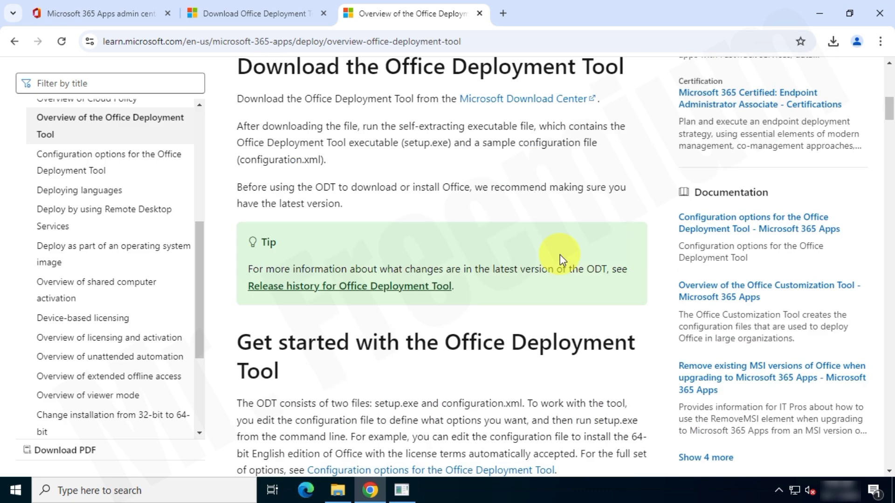
scroll(562, 260, "down", 18)
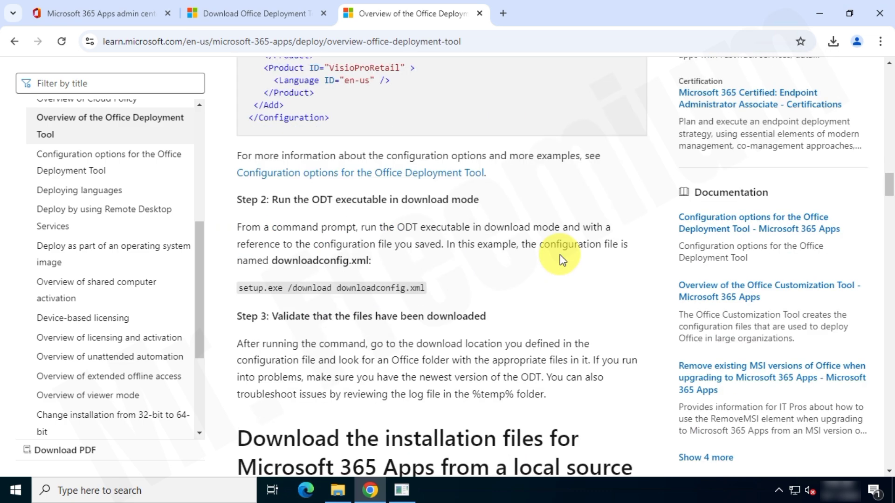
scroll(554, 247, "down", 18)
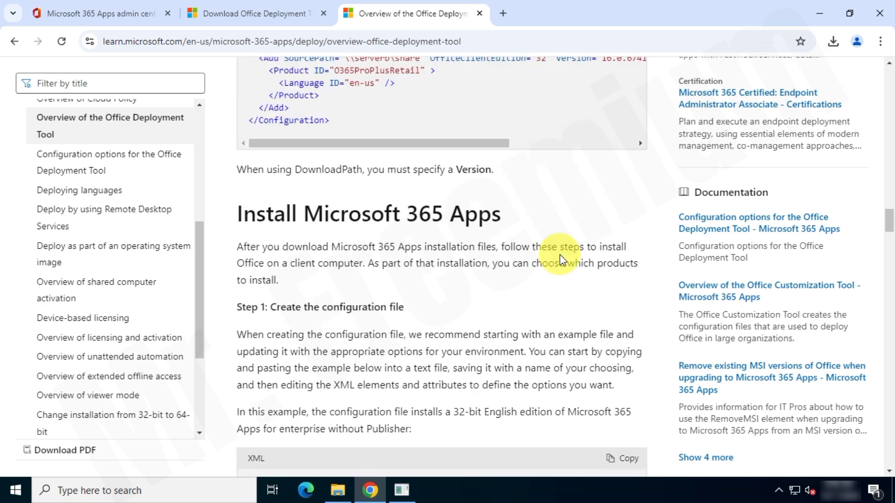
scroll(555, 247, "down", 10)
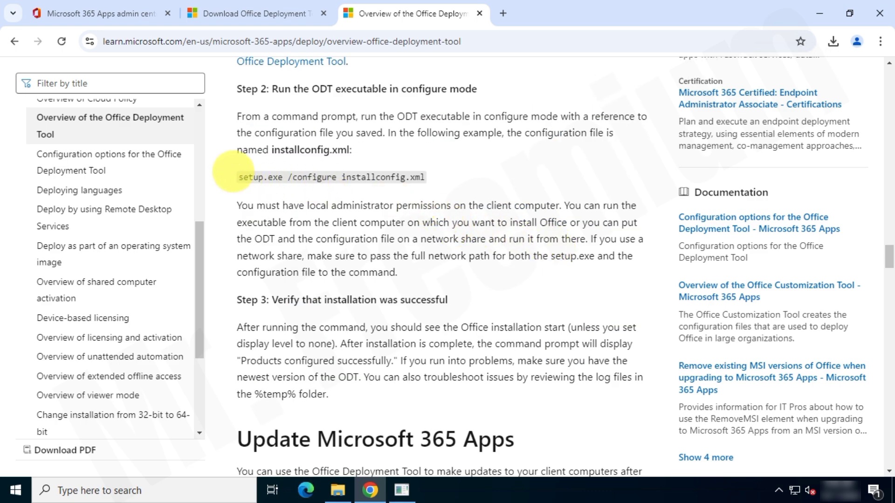
left_click_drag(238, 177, 429, 180)
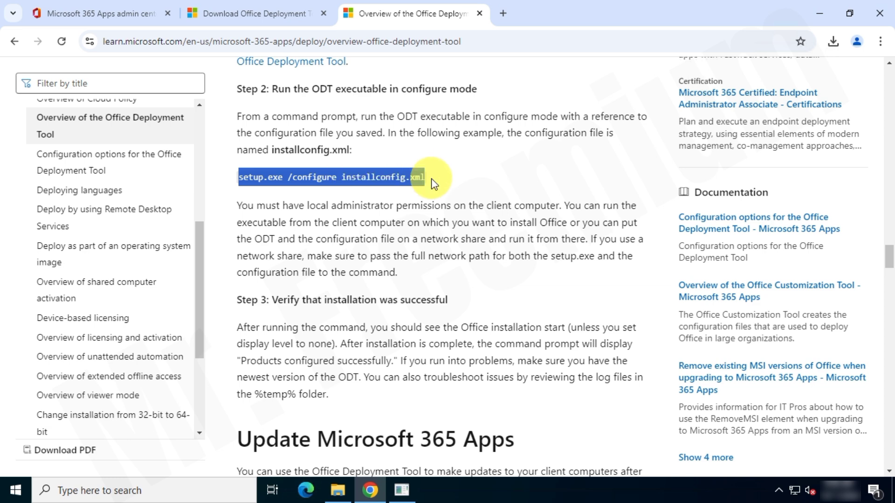
right_click(373, 176)
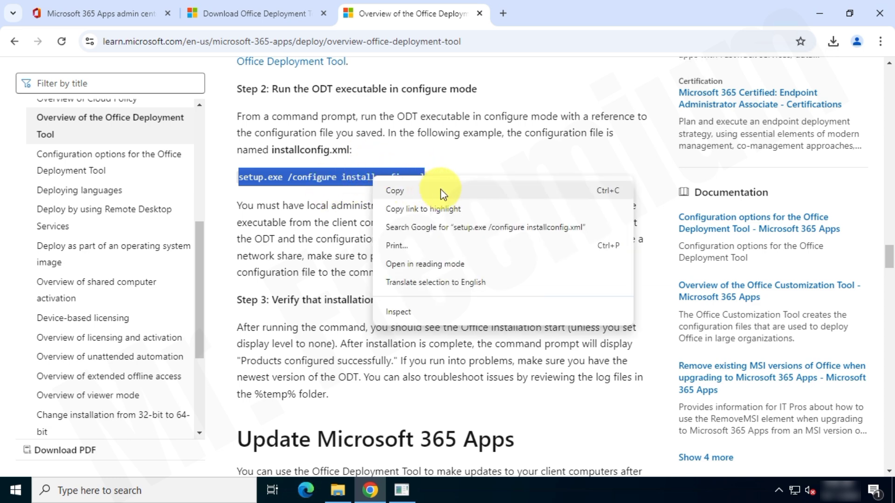
left_click(437, 195)
Create a new text document in New folder and paste the install command into it
left_click(814, 13)
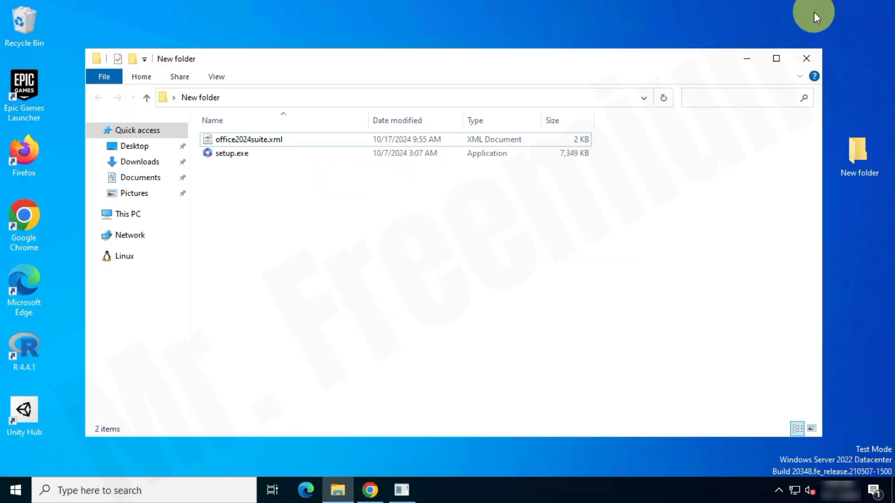
right_click(457, 215)
mouse_move(508, 421)
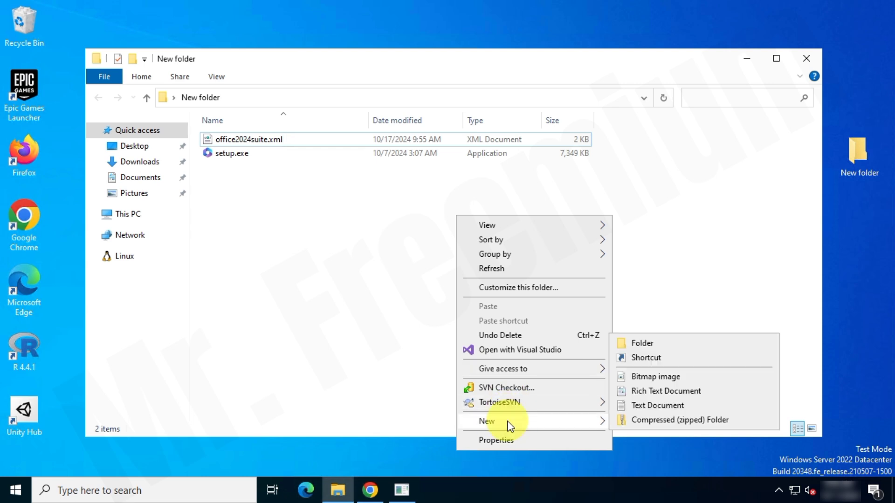
left_click(723, 409)
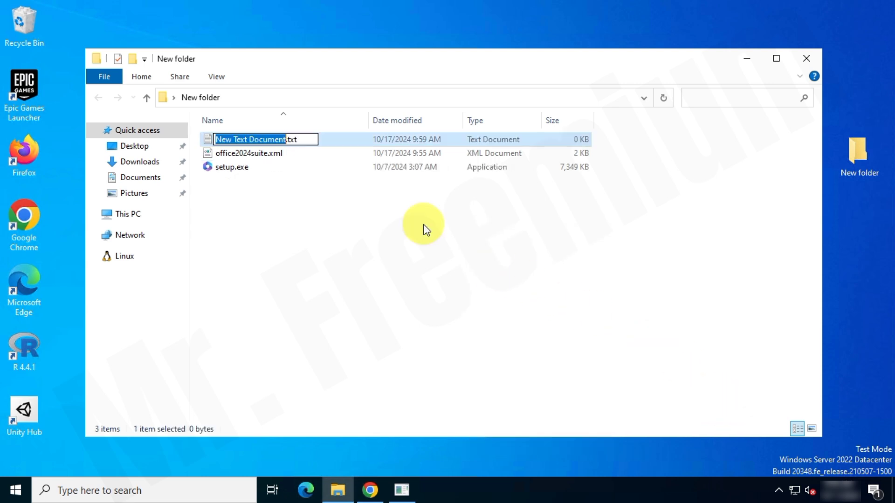
double_click(342, 139)
right_click(294, 126)
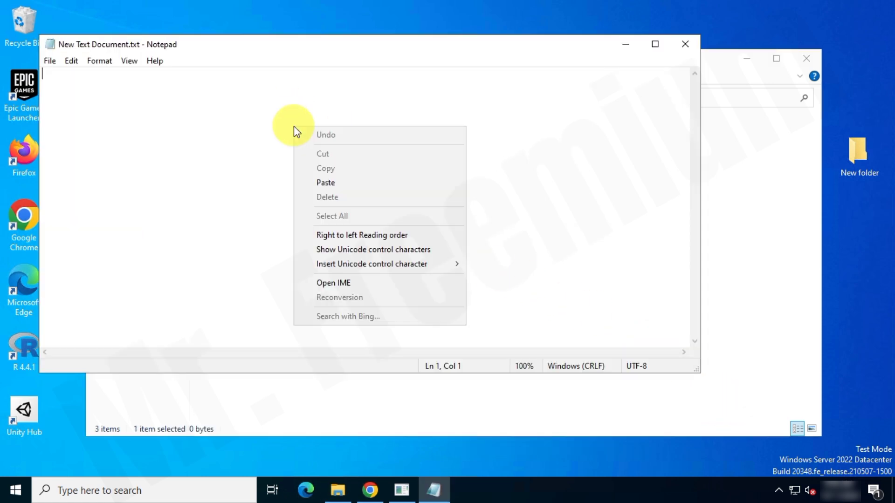
left_click(329, 181)
scroll(329, 178, "up", 10)
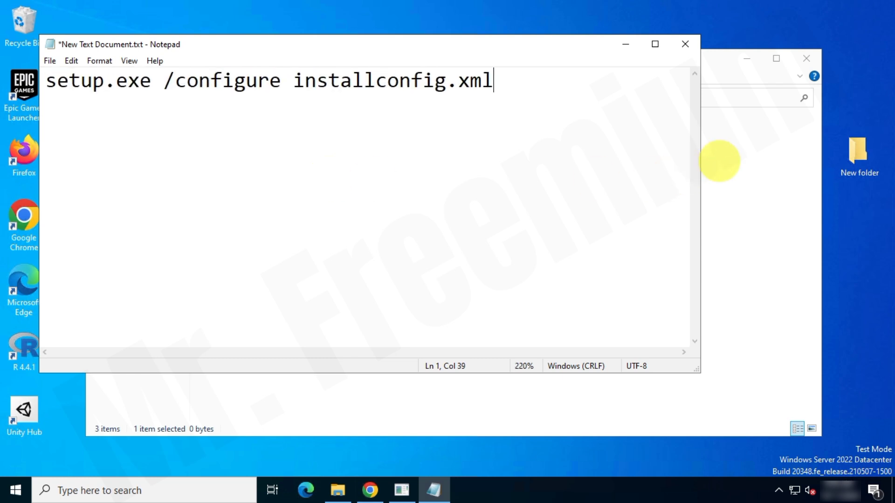
Copy the full file name office2024suite.xml from the install folder
left_click(732, 163)
left_click(293, 155)
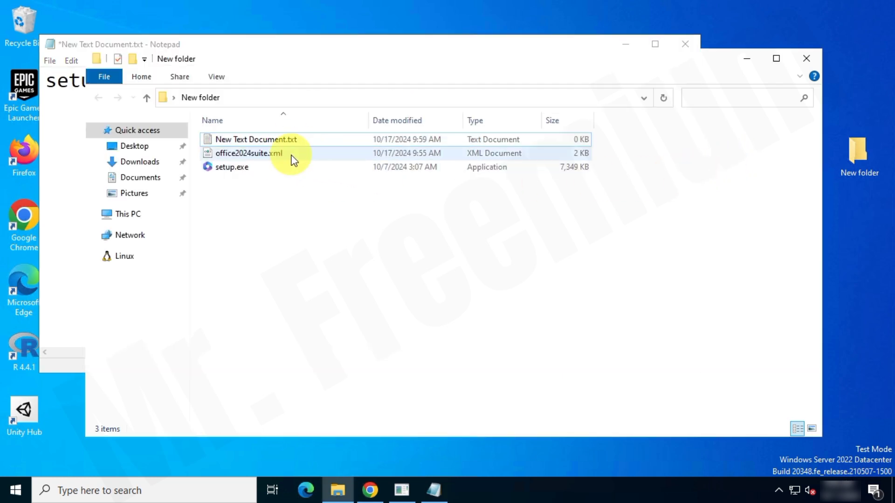
left_click(288, 154)
key("ctrl+a")
right_click(243, 151)
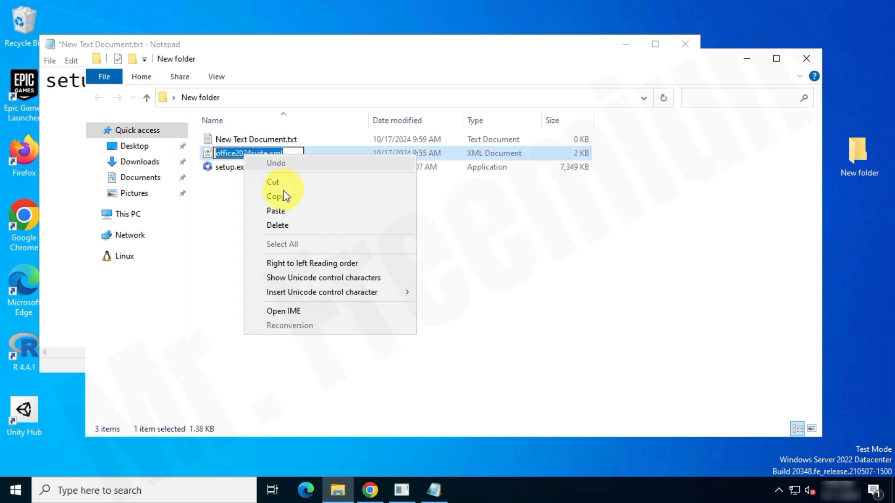
left_click(311, 197)
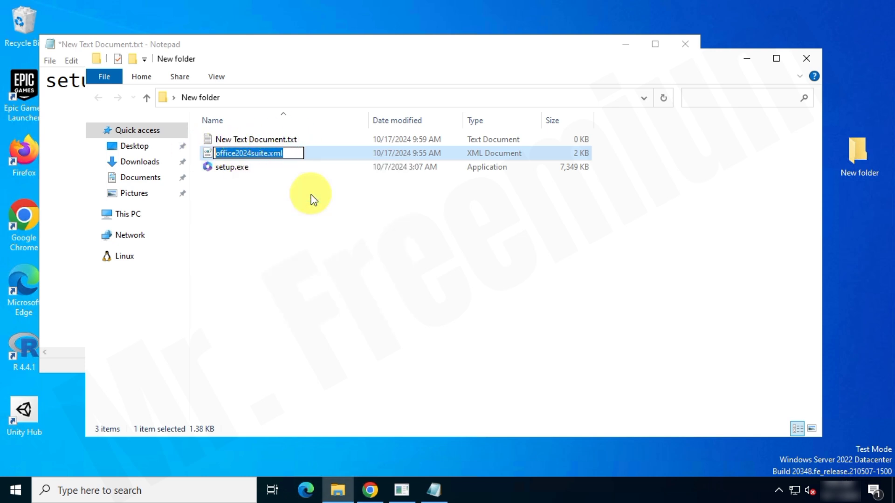
Replace installconfig.xml with office2024suite.xml in the command and minimize Notepad
left_click(747, 58)
double_click(330, 80)
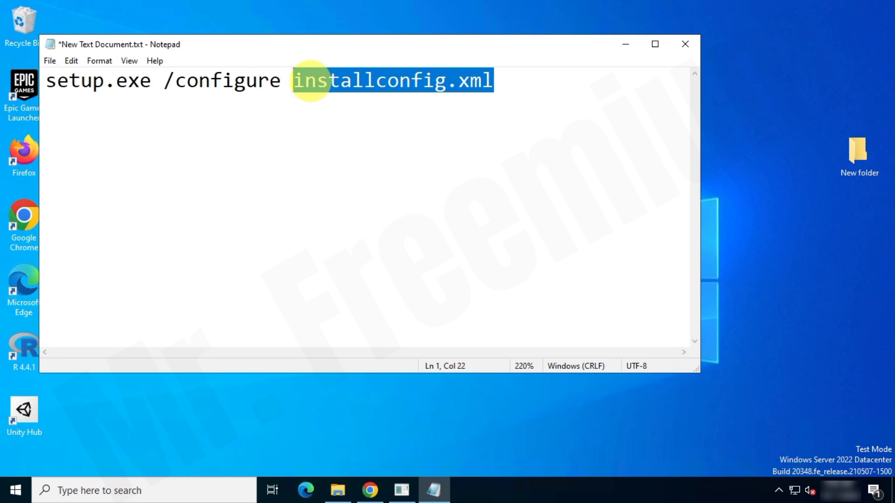
right_click(323, 86)
left_click(360, 143)
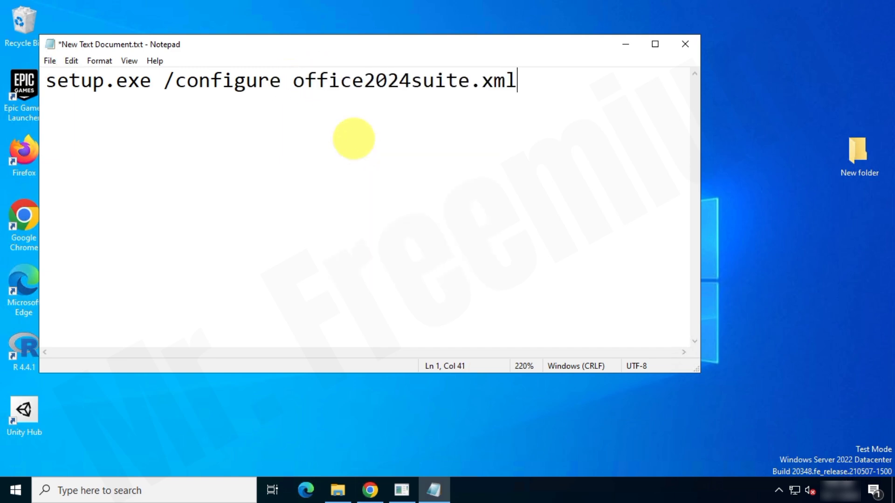
left_click_drag(517, 80, 21, 80)
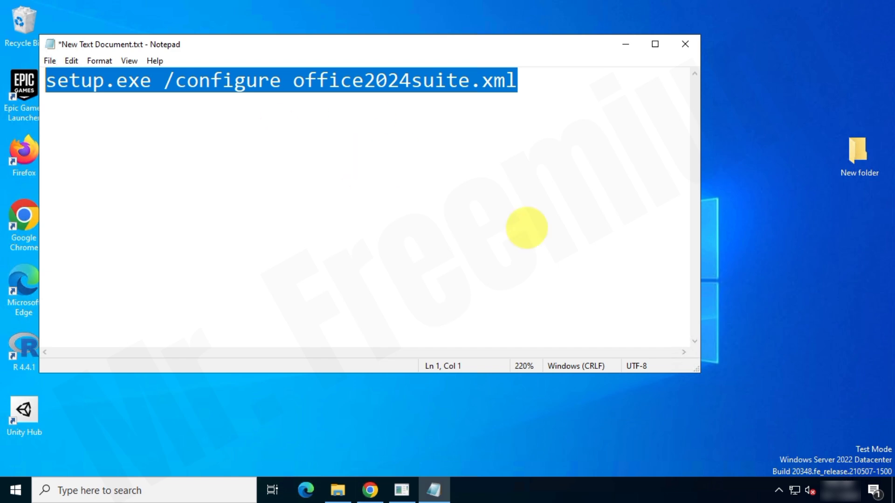
left_click(626, 44)
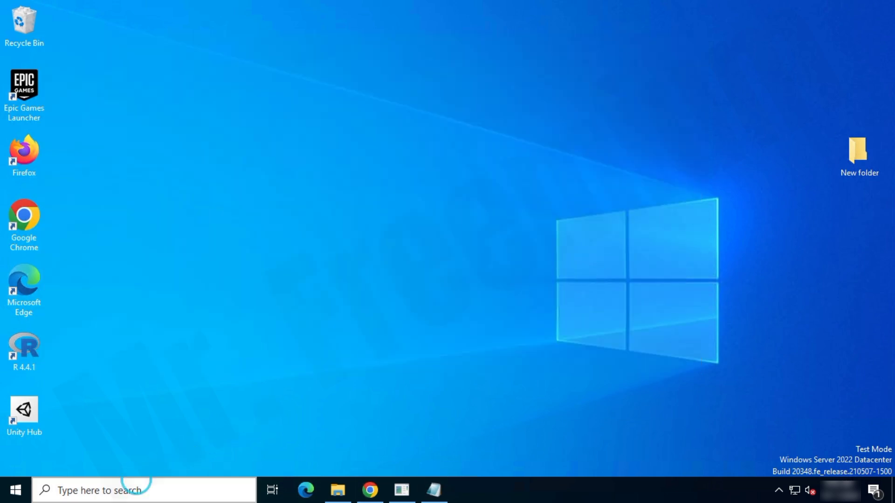
Find cmd in Windows search and run Command Prompt as administrator
left_click(139, 488)
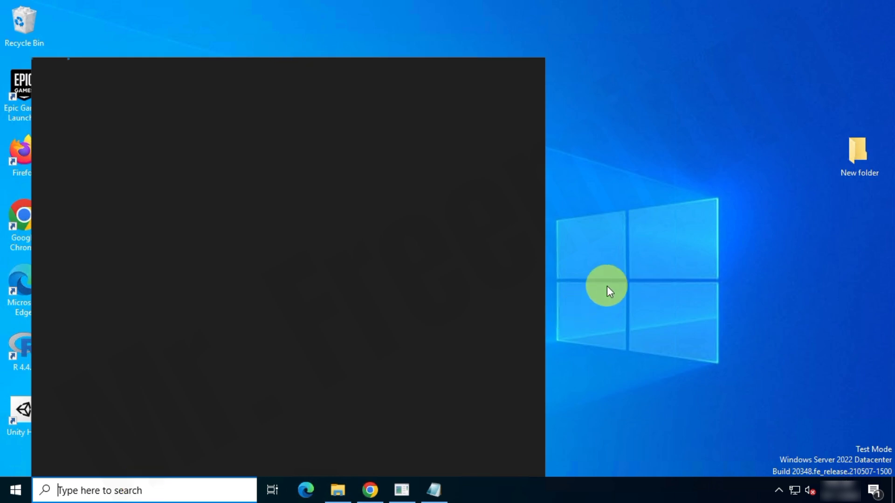
type("cmd")
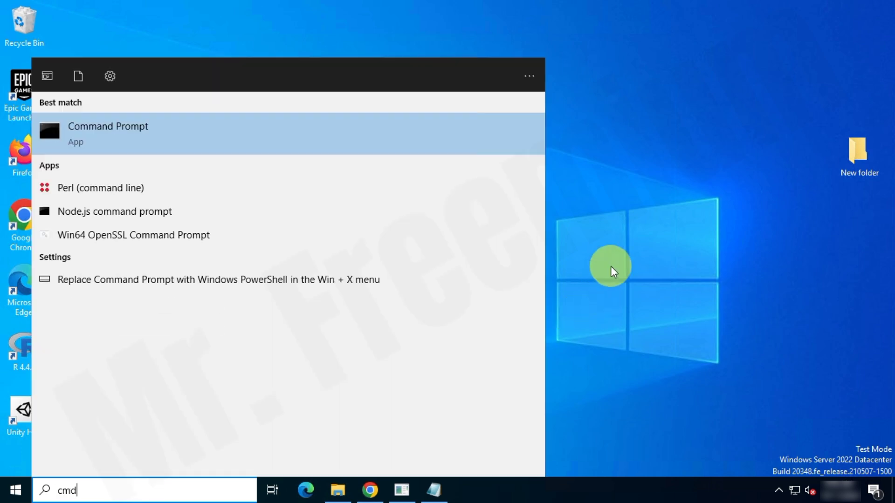
right_click(190, 135)
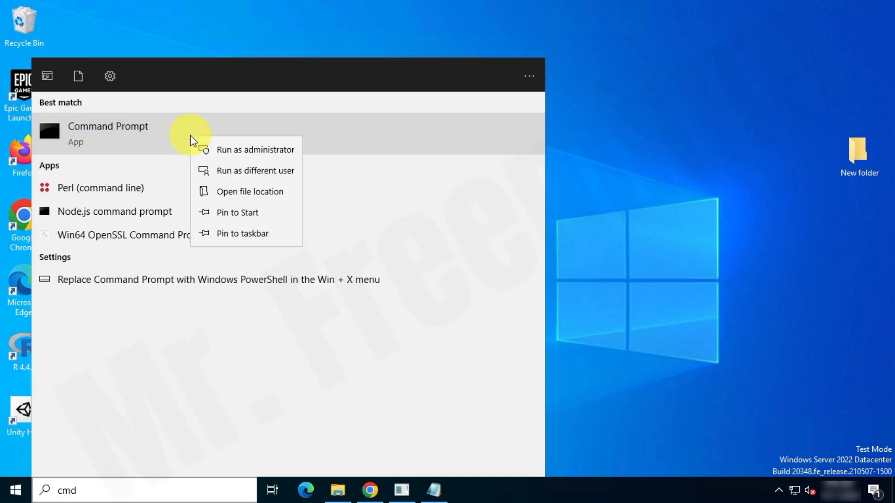
left_click(271, 157)
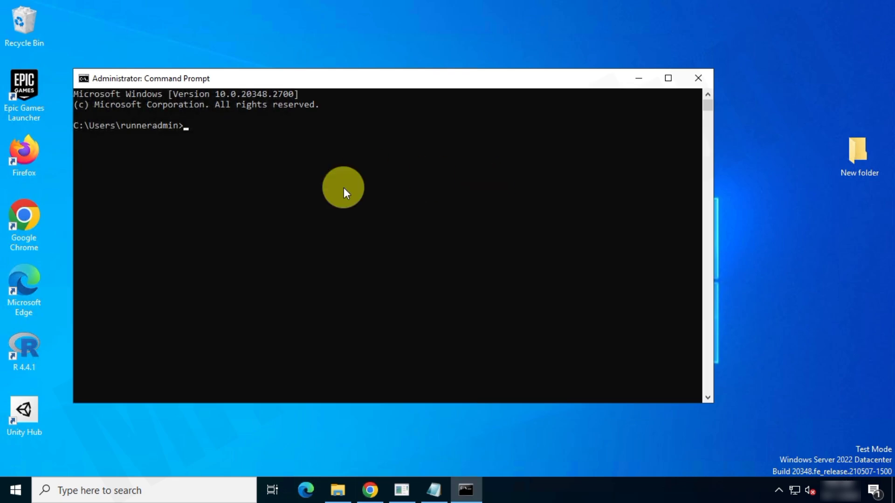
Copy the New folder path from Explorer and cd into it in the console
left_click(337, 489)
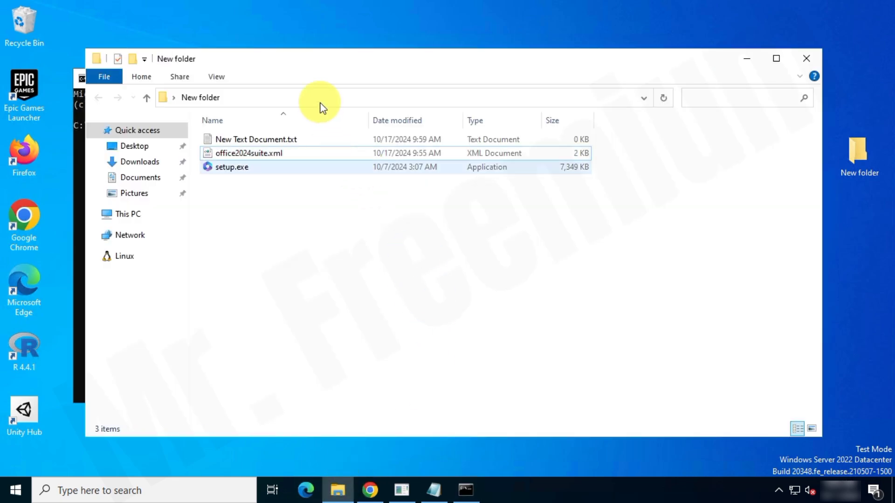
left_click(343, 97)
right_click(310, 96)
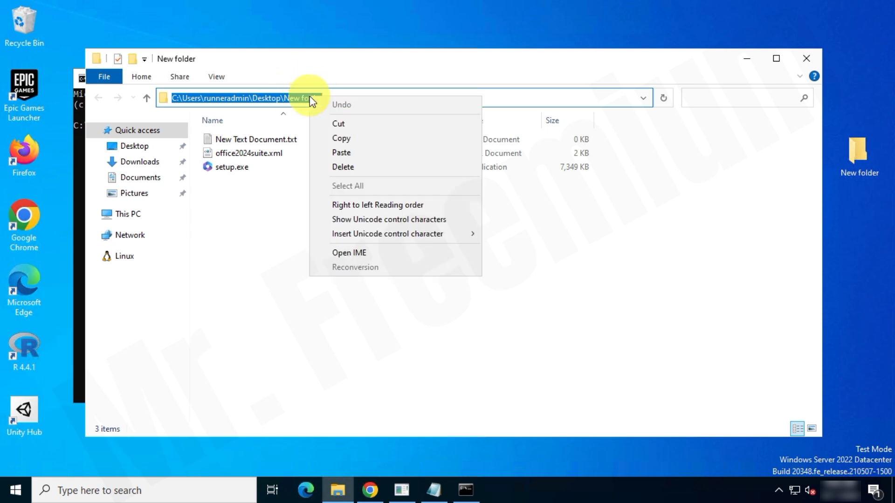
left_click(390, 138)
left_click(747, 59)
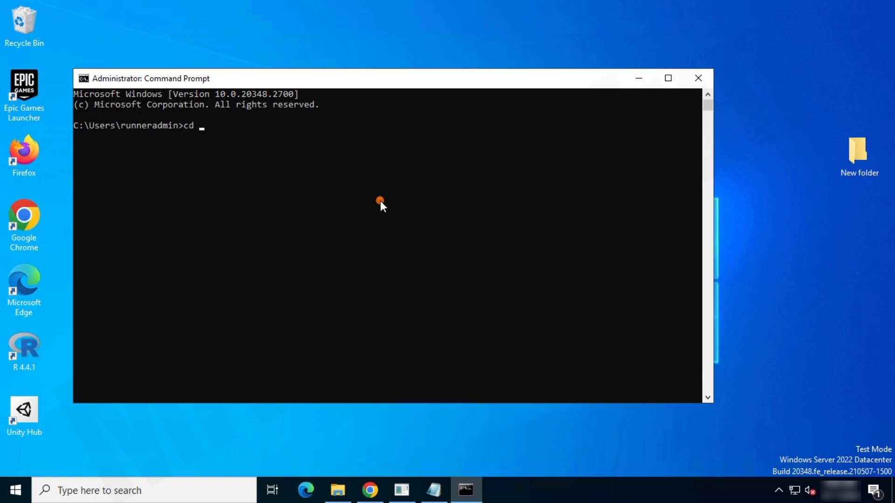
right_click(381, 200)
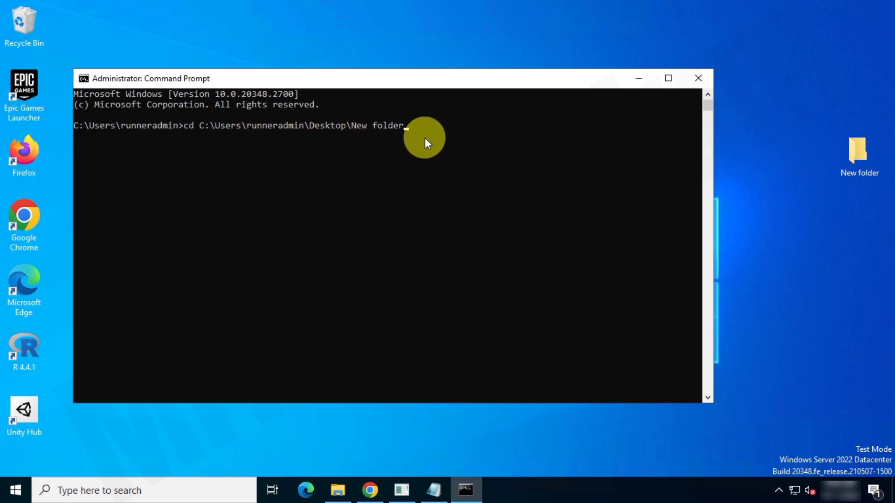
key("Return")
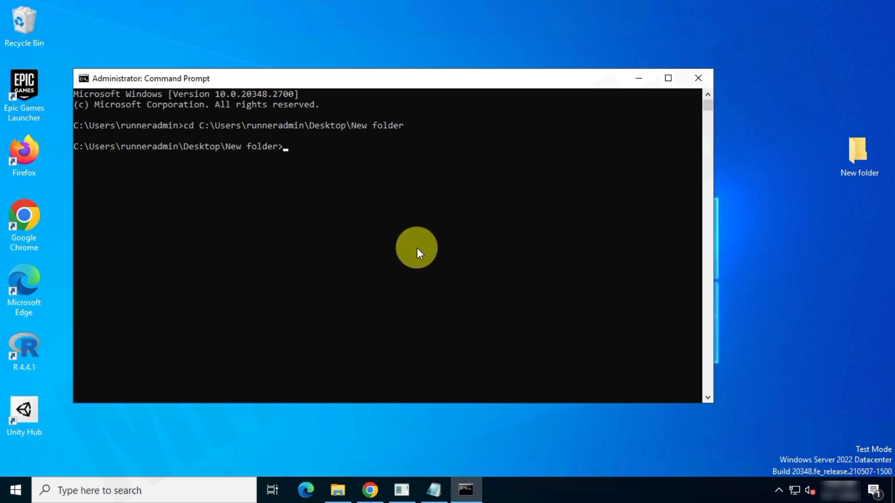
Run setup.exe /configure office2024suite.xml in Command Prompt and close the 'You're all set!' notice
left_click(435, 489)
right_click(406, 84)
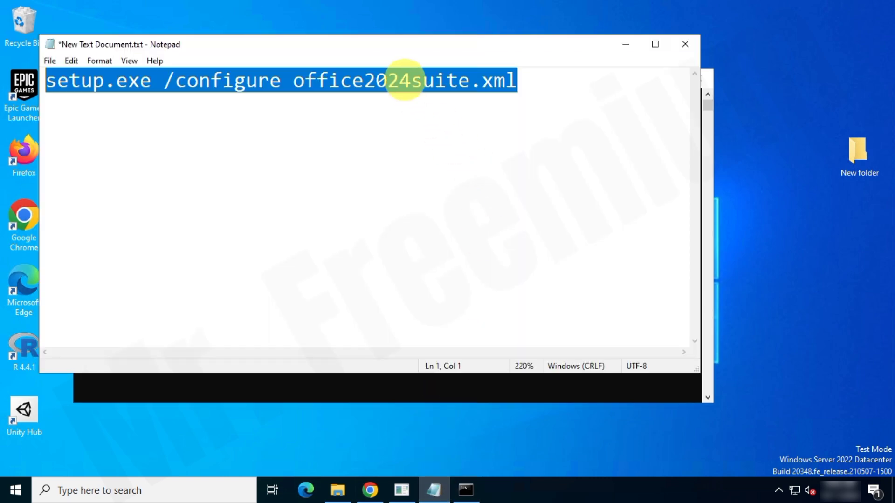
left_click(488, 128)
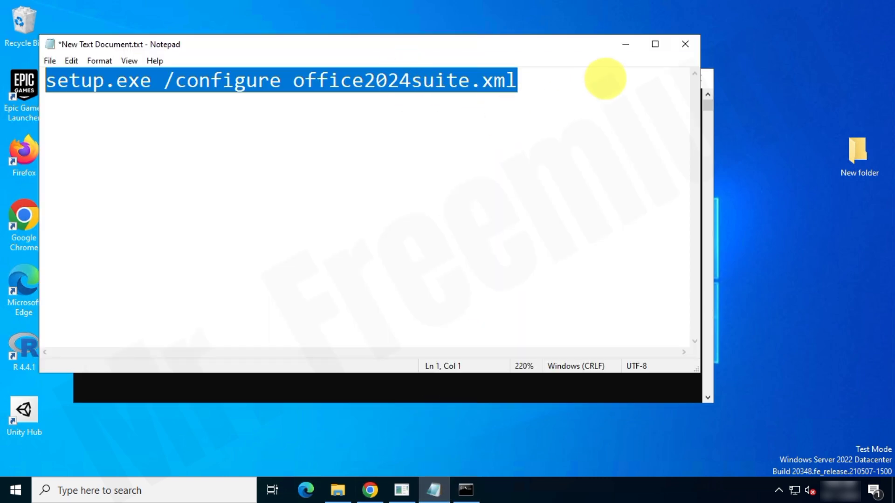
left_click(625, 44)
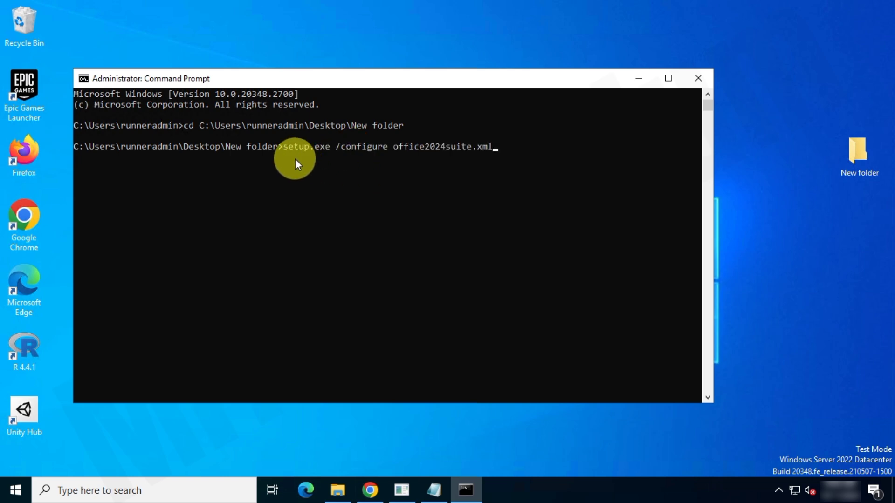
key("Return")
left_click(637, 79)
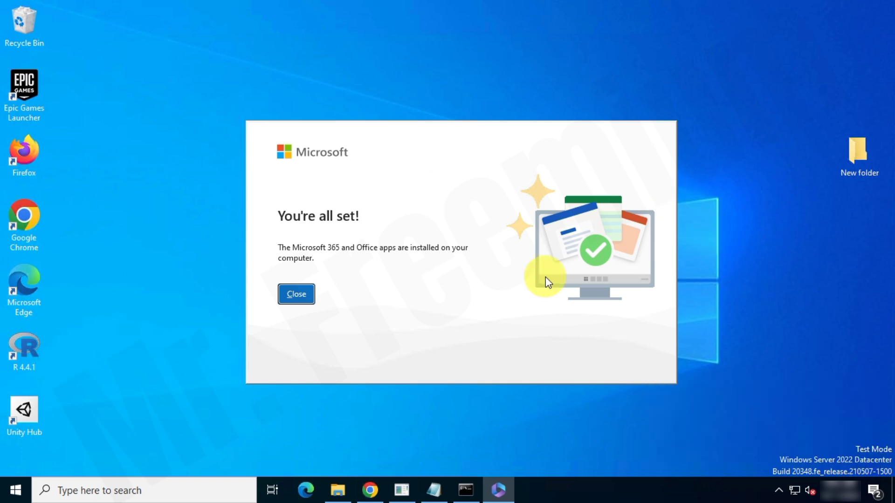
left_click(297, 293)
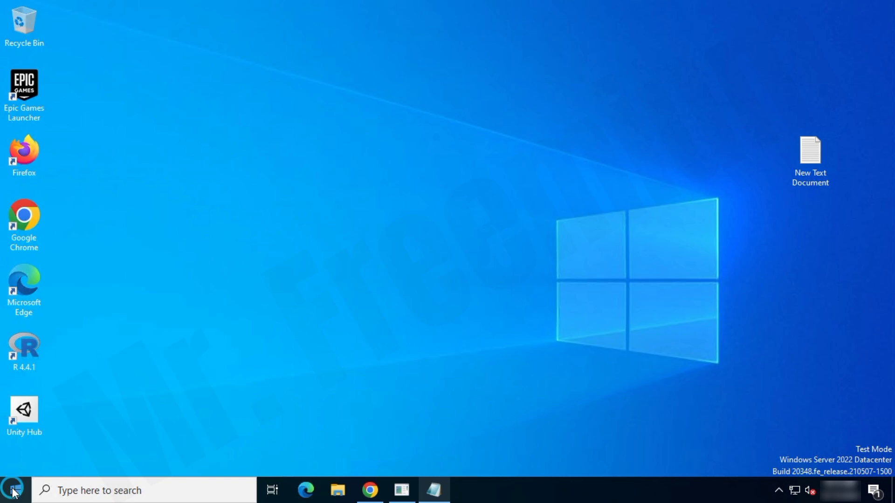
Launch Excel and view its Account page showing Office LTSC Professional Plus 2024 activated
left_click(13, 489)
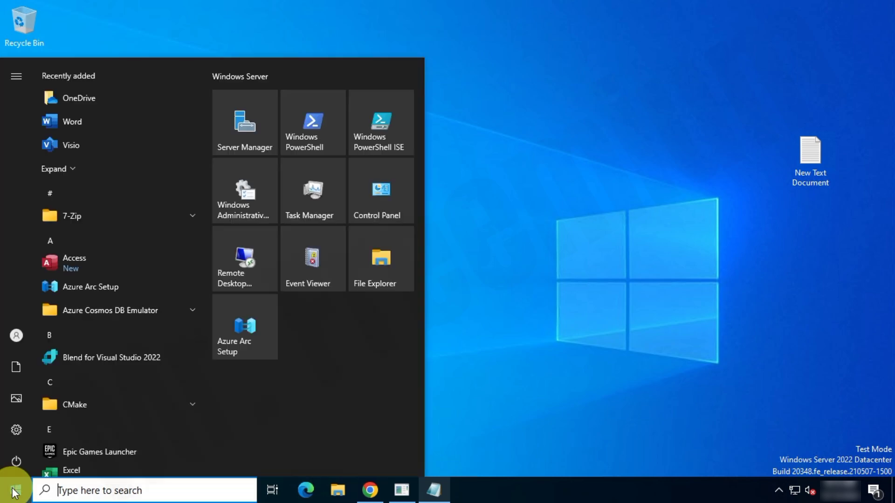
left_click(74, 167)
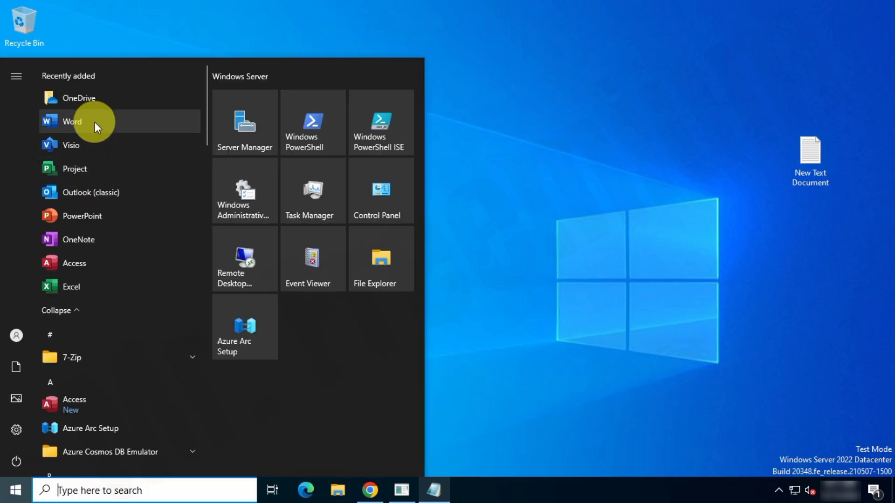
left_click(88, 284)
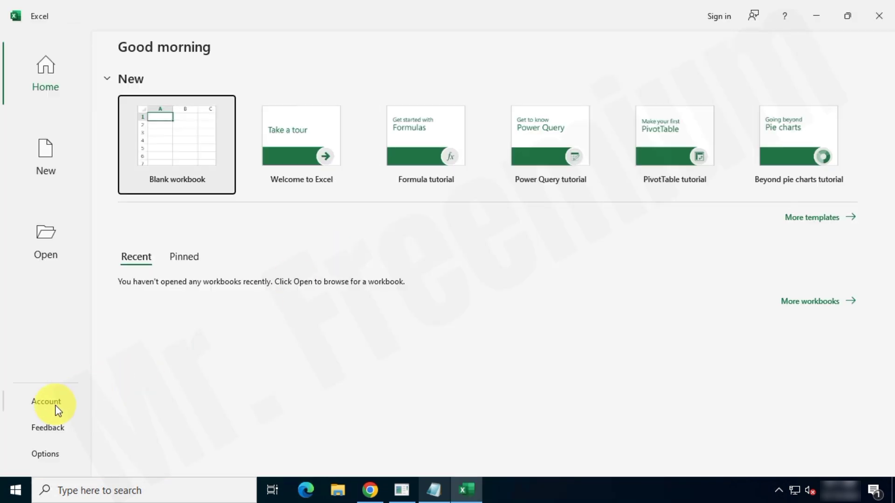
left_click(57, 410)
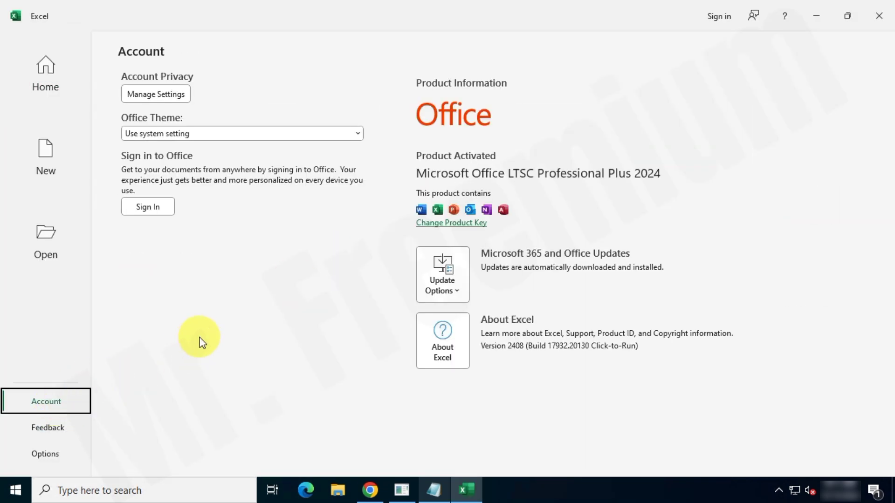
left_click(816, 16)
left_click(14, 491)
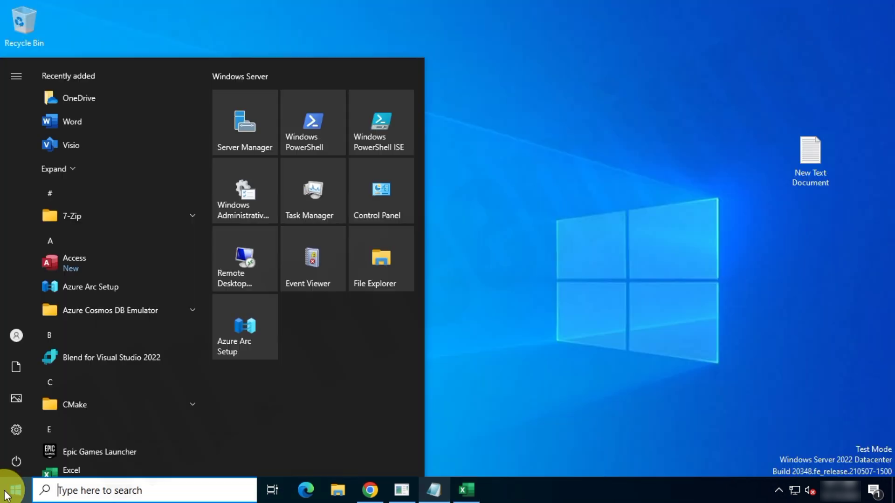
Launch Word, view its Account product information, then minimize it
left_click(76, 168)
left_click(91, 122)
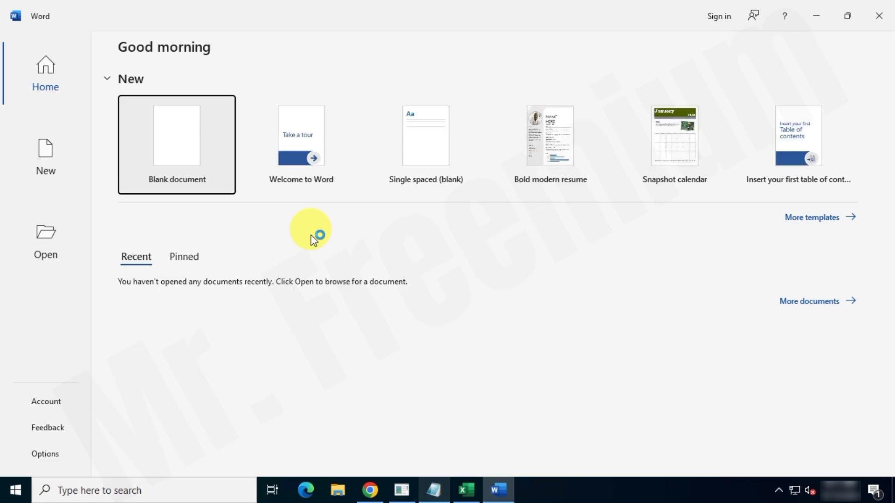
left_click(57, 404)
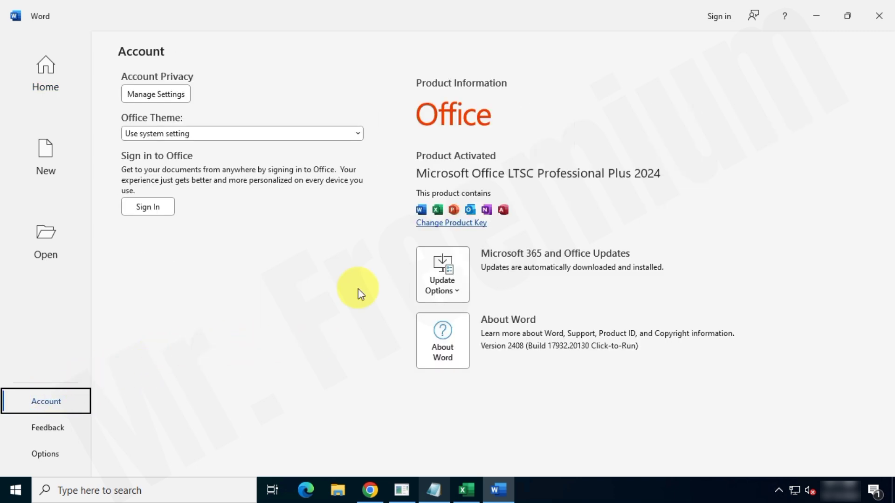
left_click(817, 15)
Launch Project, confirm Project Professional 2024 activated on its Account page, then minimize it
left_click(14, 490)
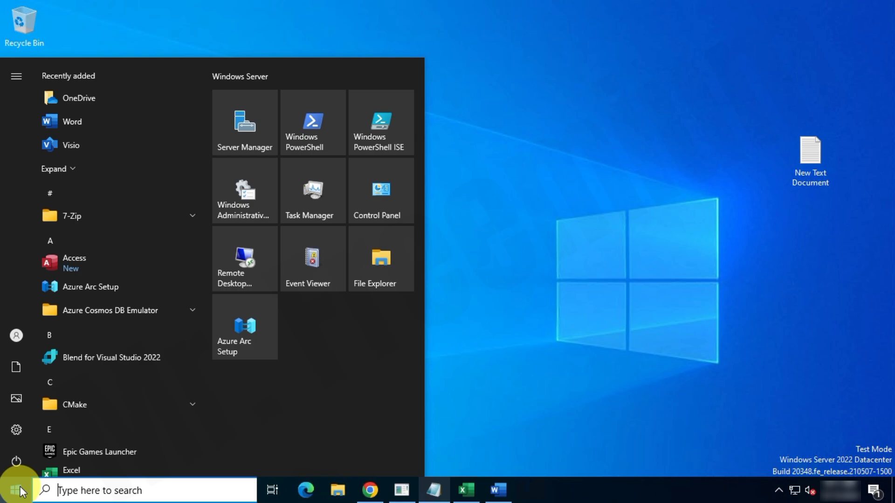
left_click(78, 165)
left_click(148, 166)
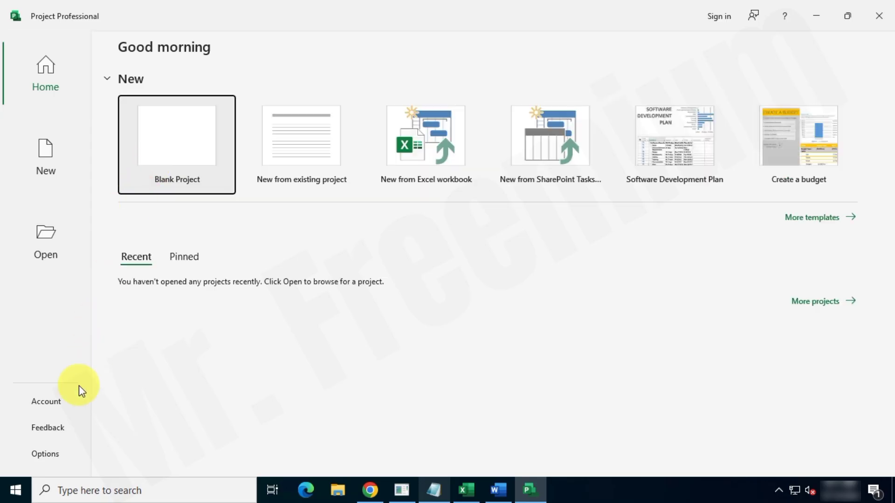
left_click(59, 403)
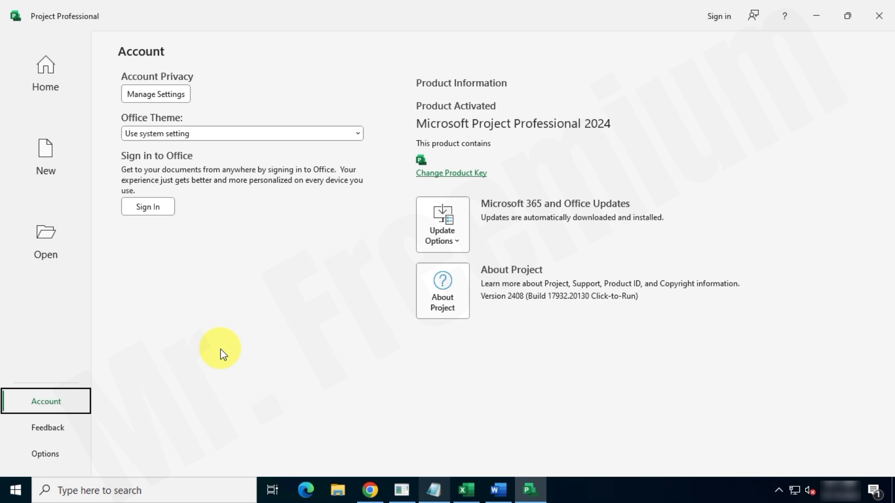
left_click(816, 16)
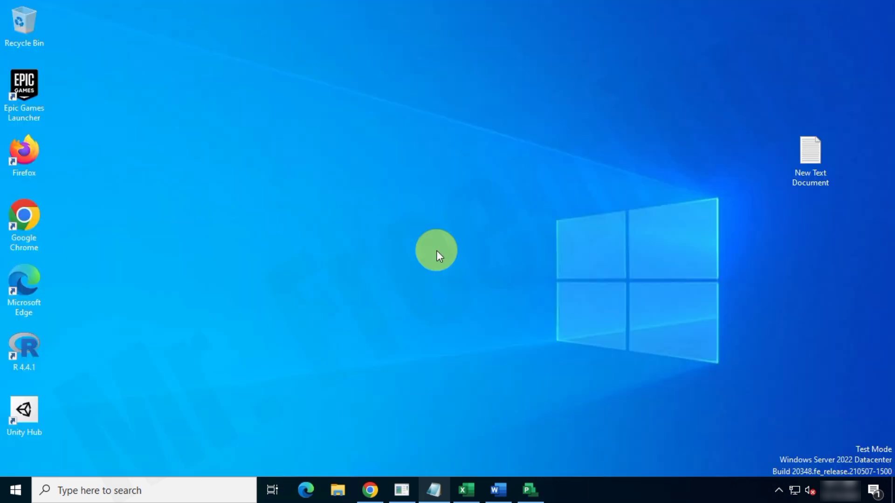
Launch Visio, accept the default theme, check its Account page, then return to Word
left_click(15, 489)
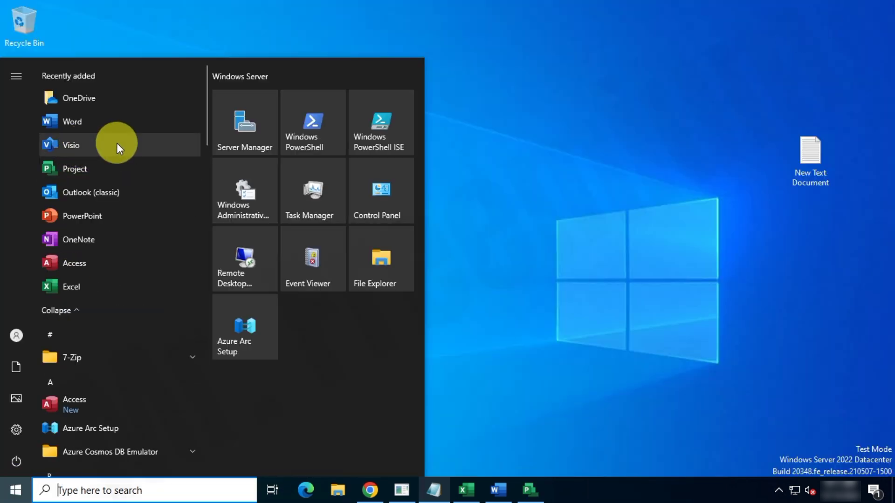
left_click(116, 143)
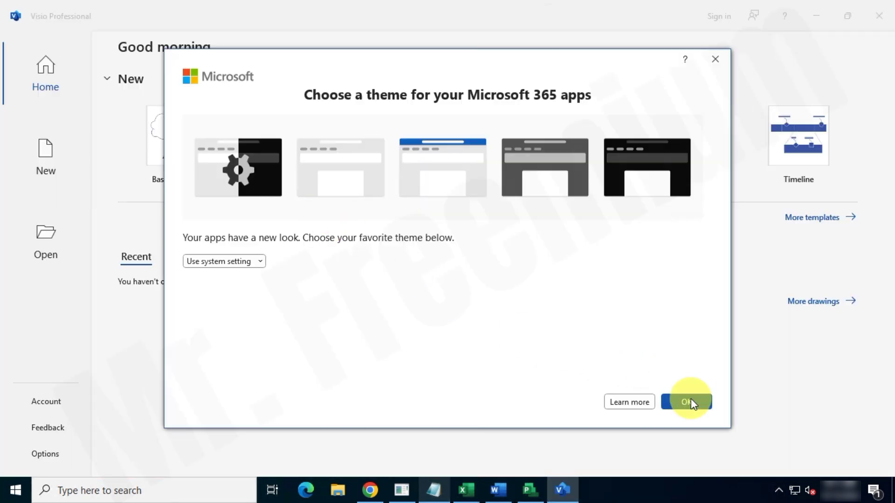
left_click(692, 403)
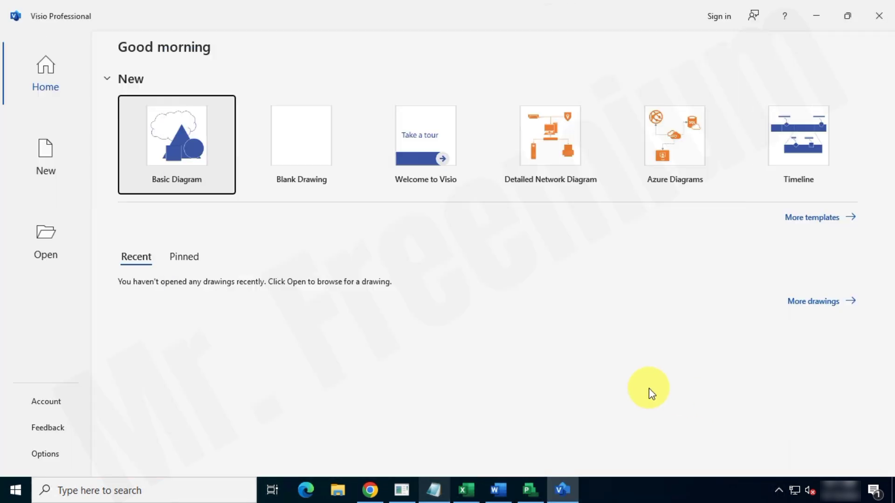
left_click(58, 406)
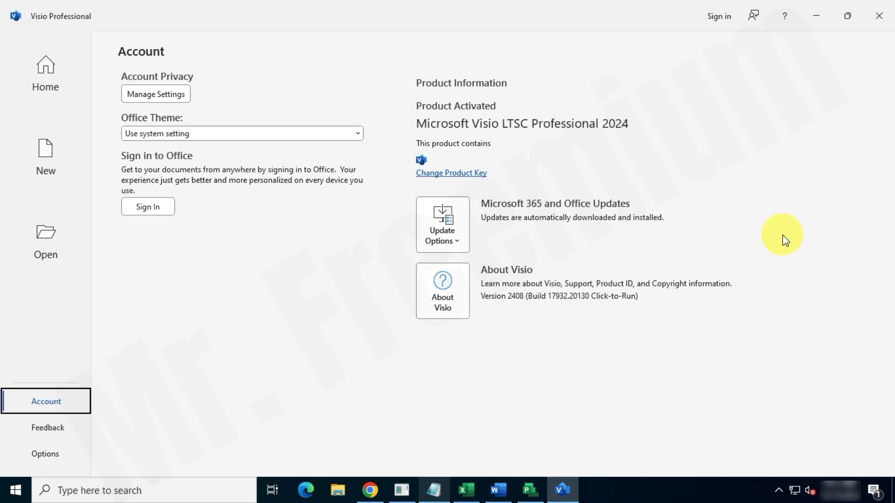
left_click(818, 24)
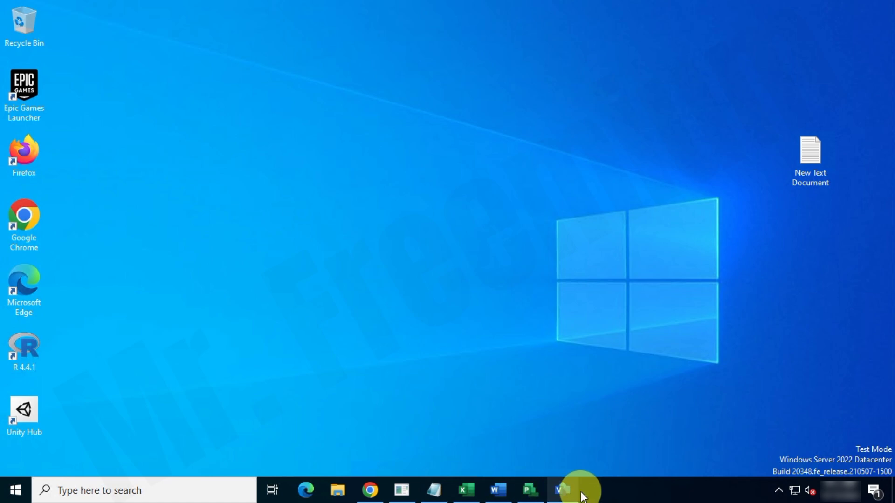
left_click(498, 490)
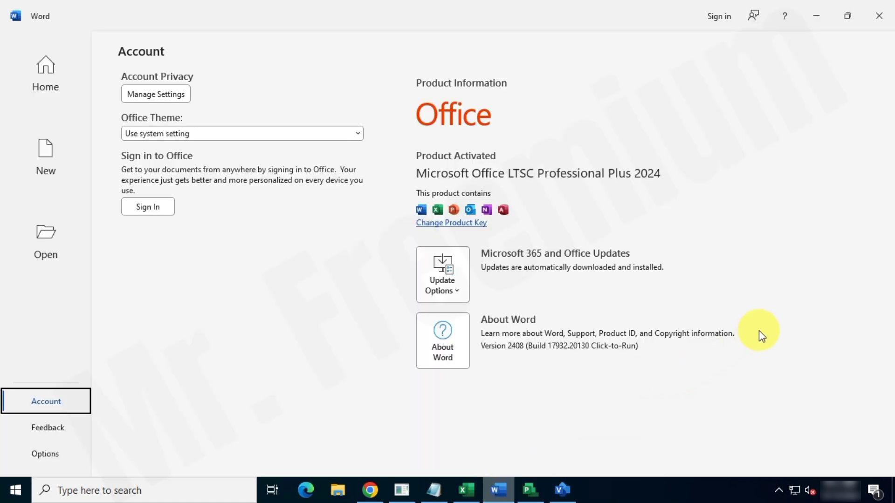